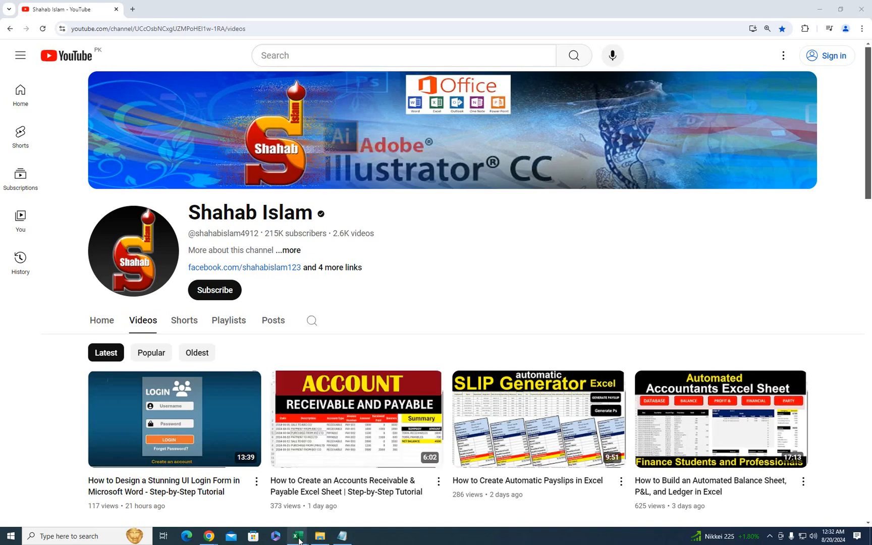
# - Bring the email data workbook to the front and select the Subject label in A1
pyautogui.moveTo(299, 540)
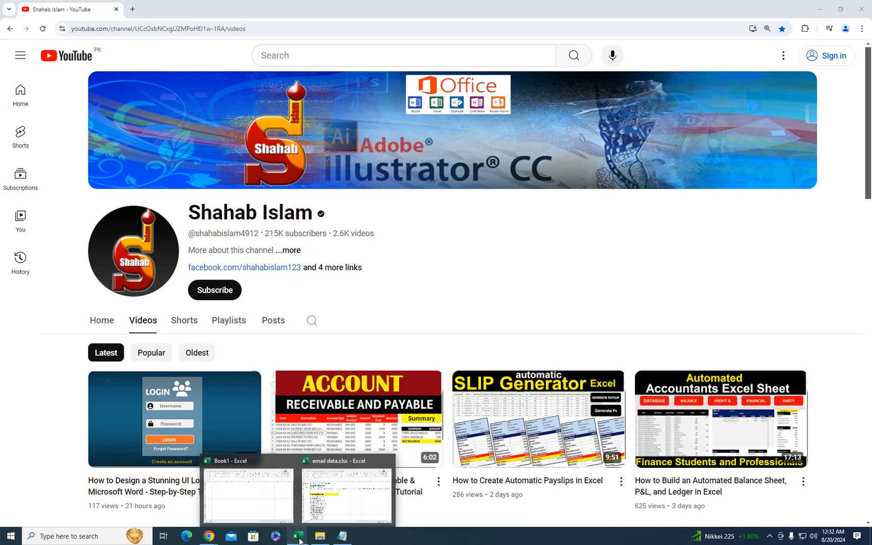
pyautogui.click(336, 500)
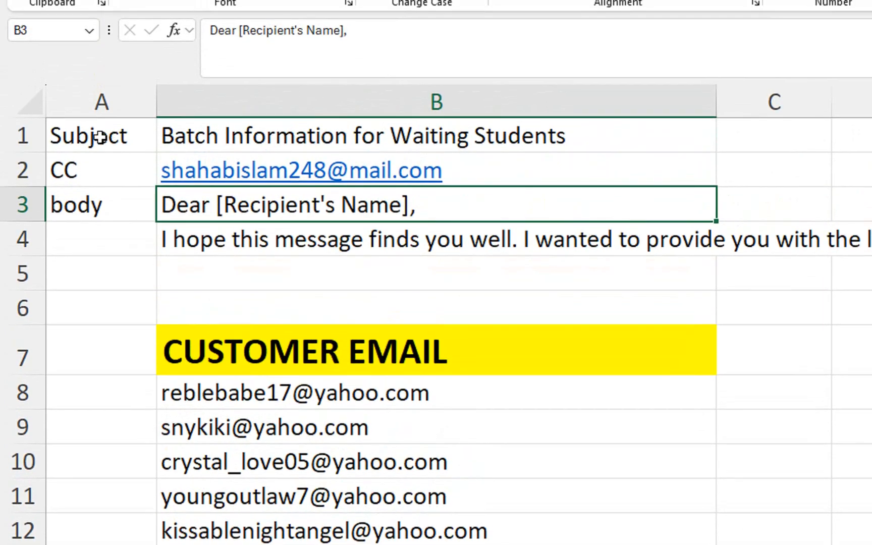
pyautogui.click(100, 137)
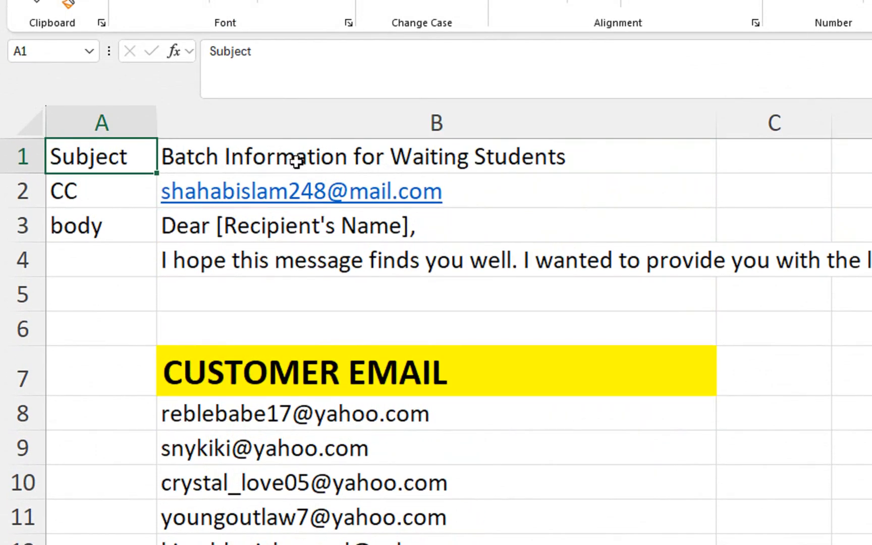
pyautogui.click(139, 184)
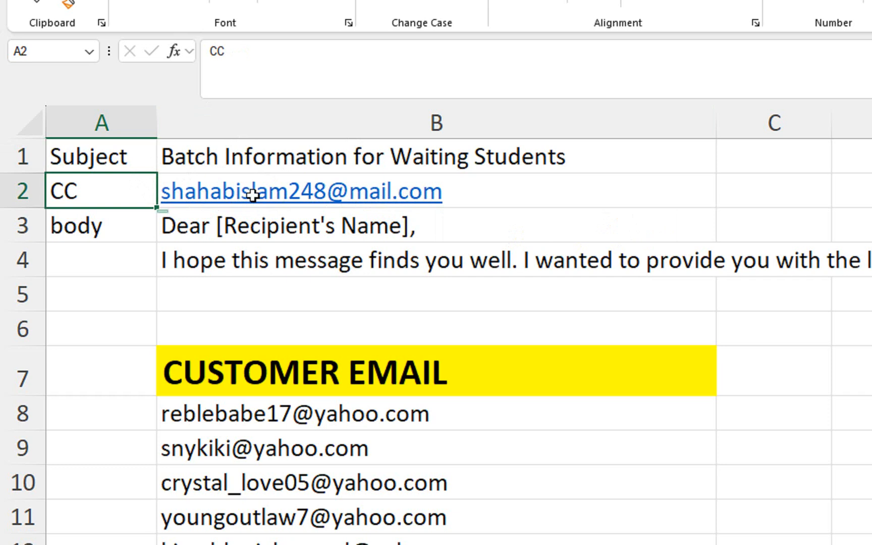
pyautogui.click(103, 233)
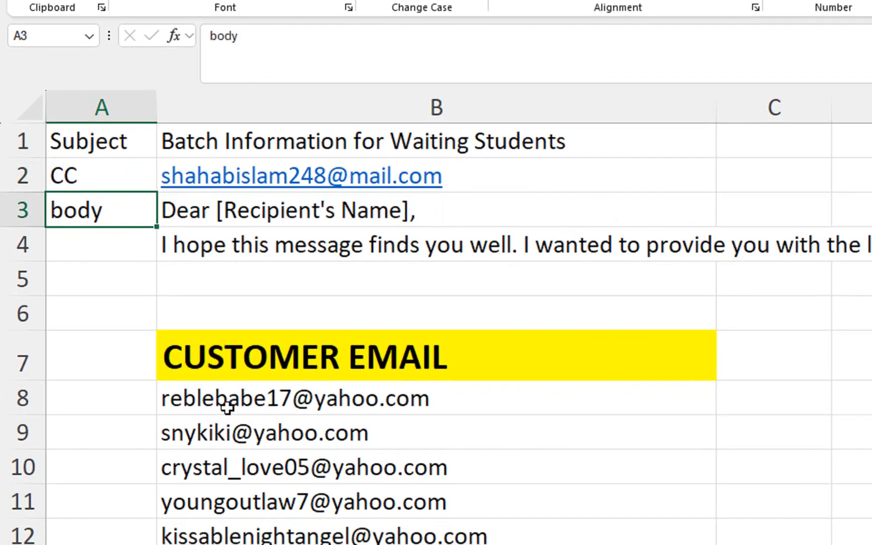
pyautogui.click(206, 212)
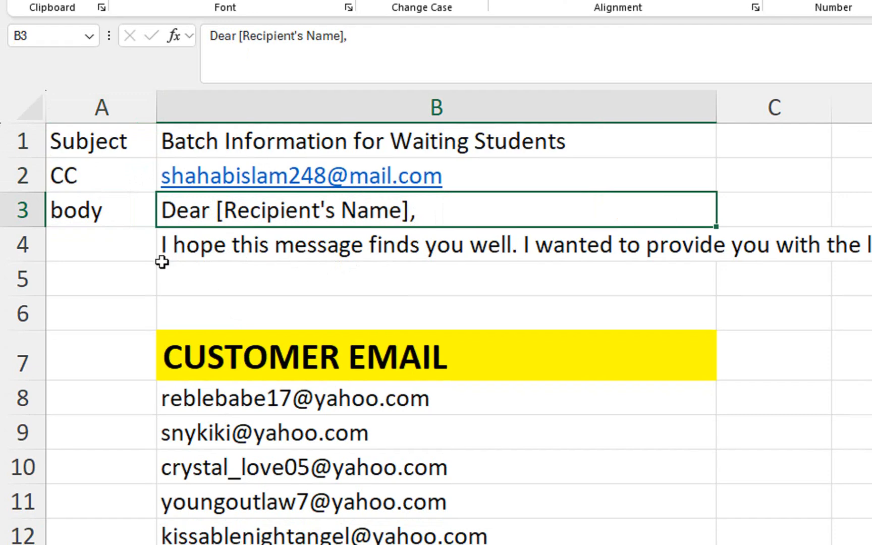
pyautogui.click(482, 249)
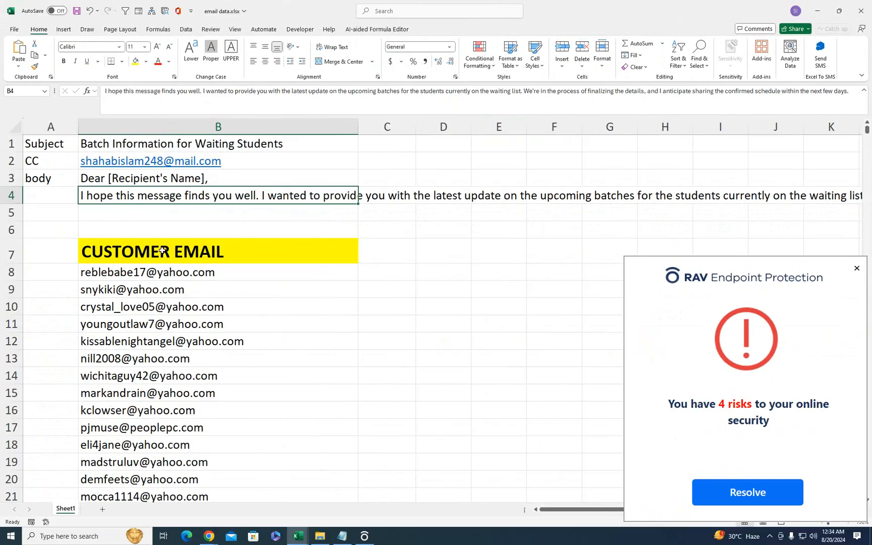
pyautogui.click(119, 242)
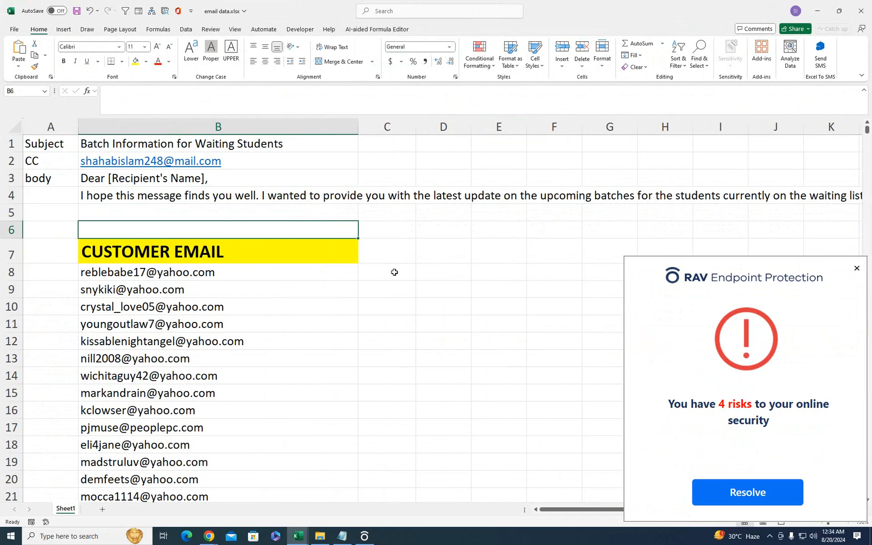
pyautogui.click(214, 260)
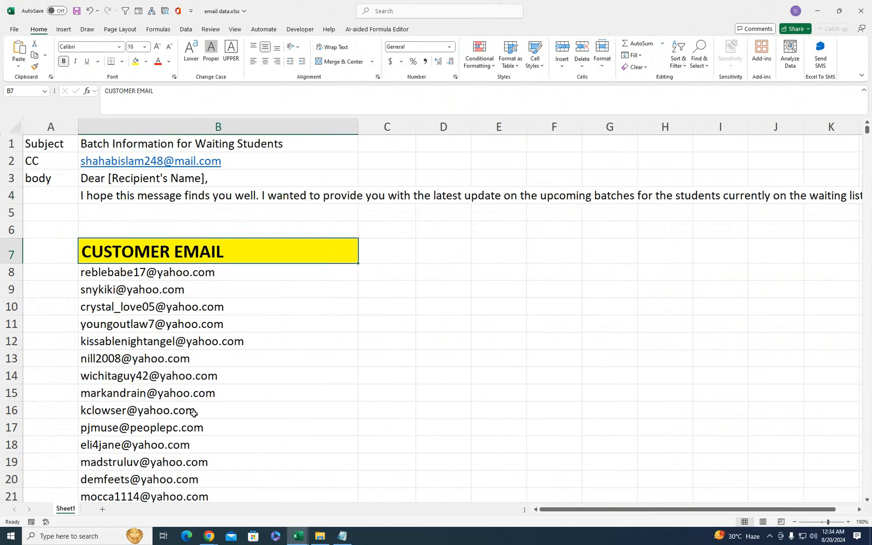
pyautogui.click(373, 250)
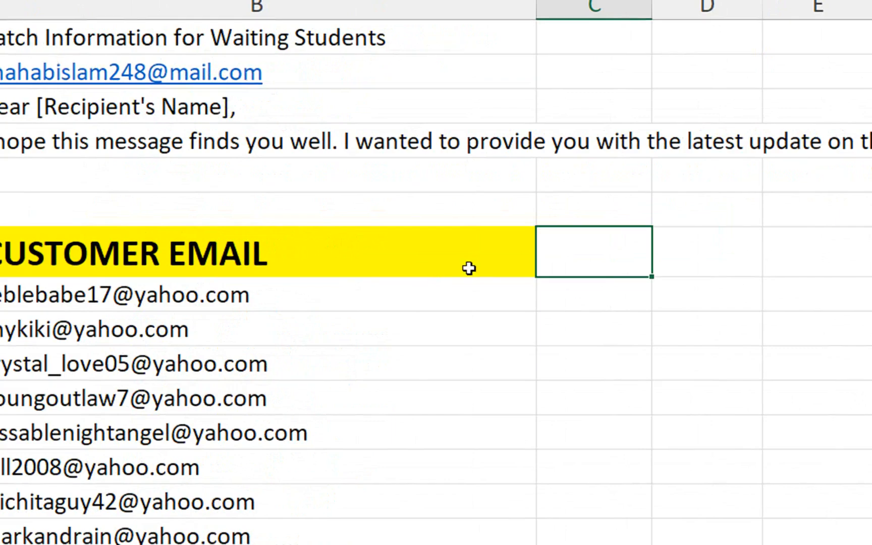
pyautogui.rightClick(380, 279)
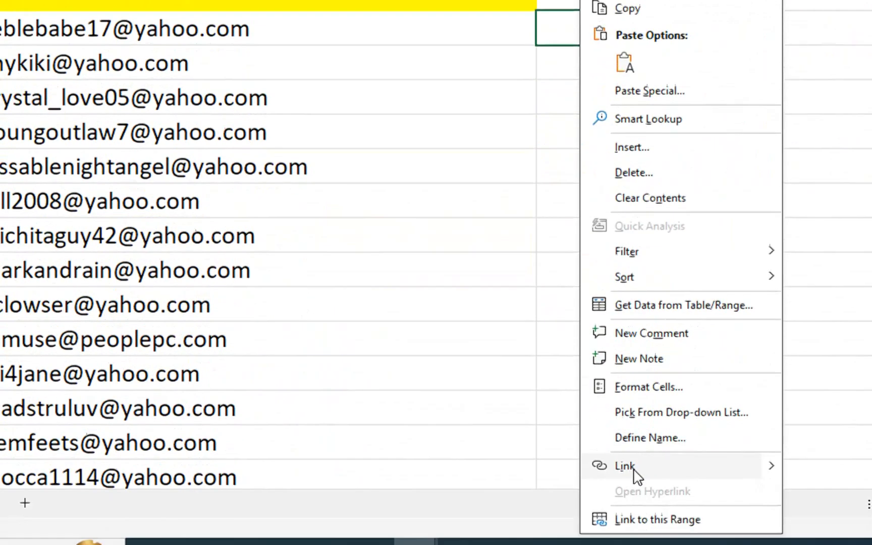
pyautogui.click(625, 544)
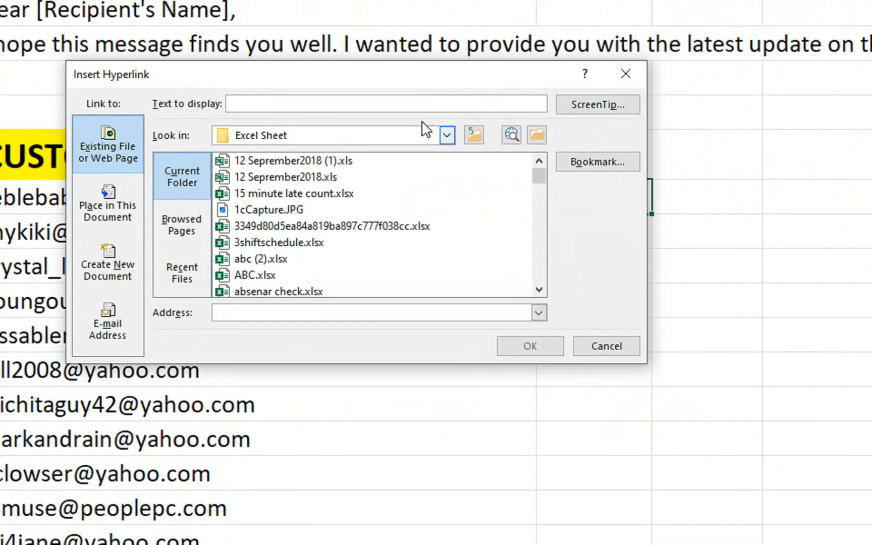
pyautogui.click(143, 337)
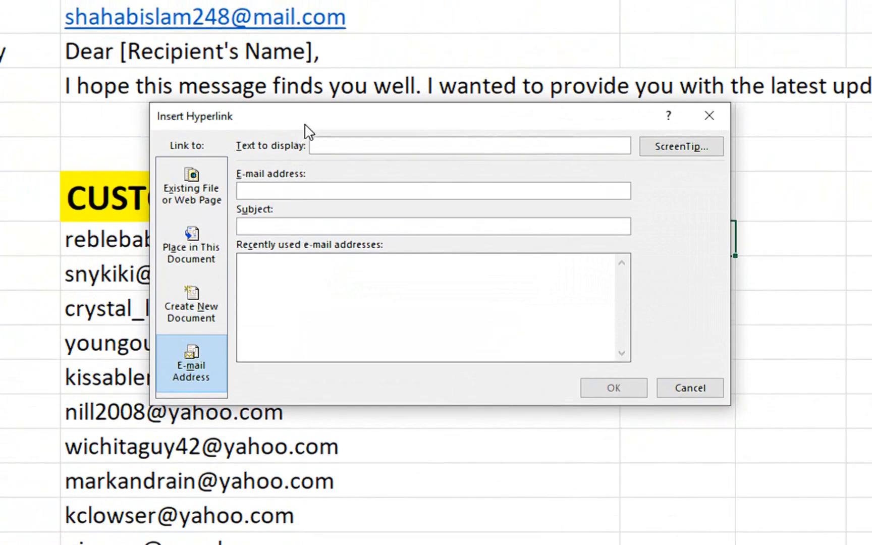
pyautogui.moveTo(306, 81); pyautogui.dragTo(300, 241)
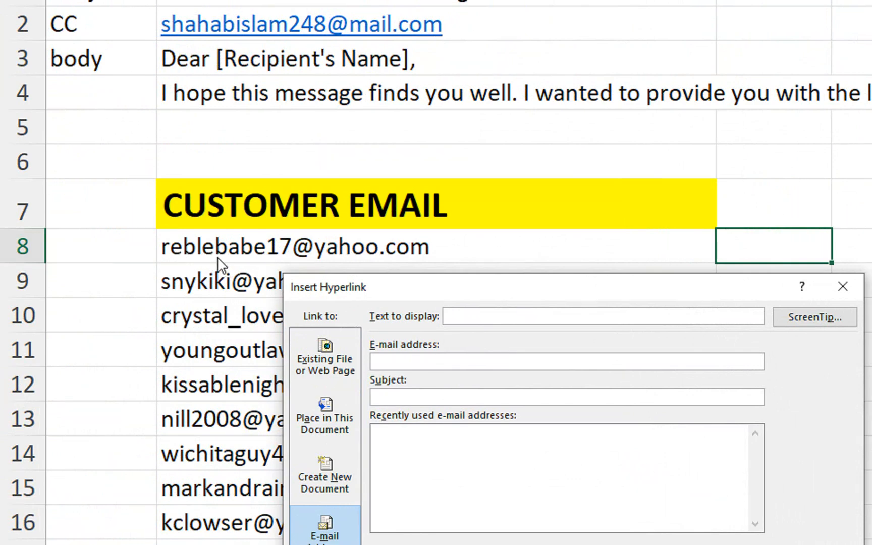
pyautogui.click(424, 358)
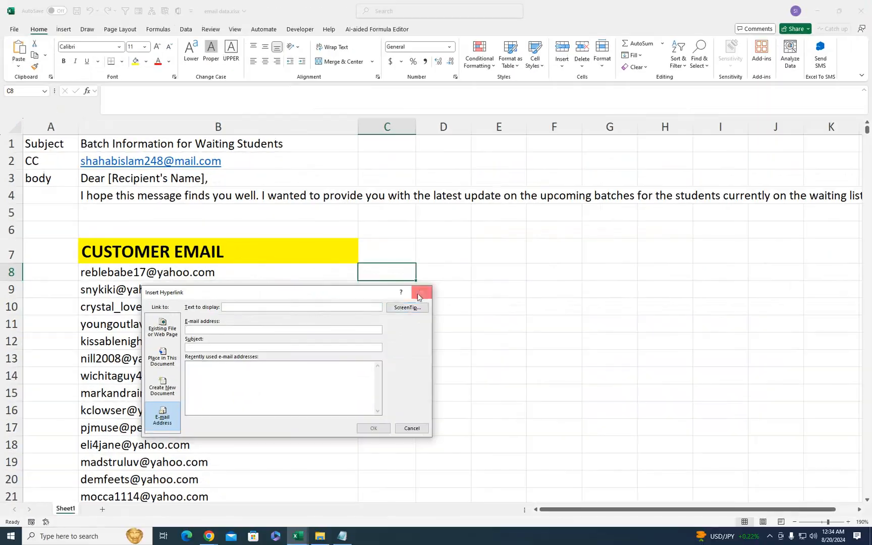
# - Dismiss the link dialog, insert a blank row 8, and set B8's fill to No Fill
pyautogui.click(843, 287)
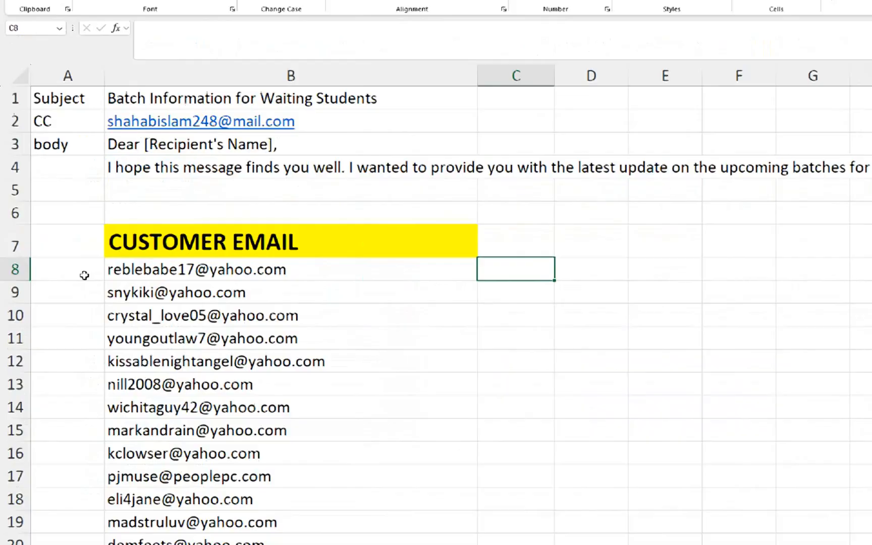
pyautogui.click(50, 273)
pyautogui.rightClick(30, 272)
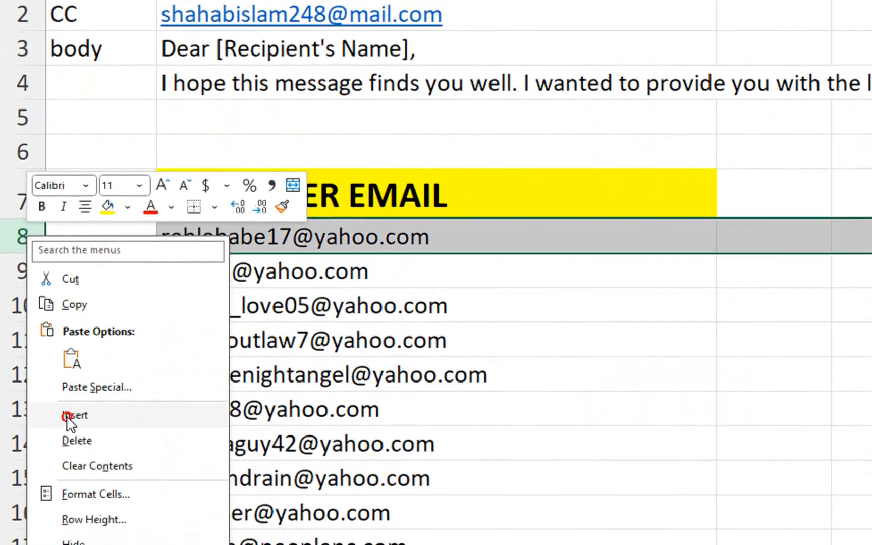
pyautogui.click(71, 447)
pyautogui.click(225, 258)
pyautogui.click(291, 87)
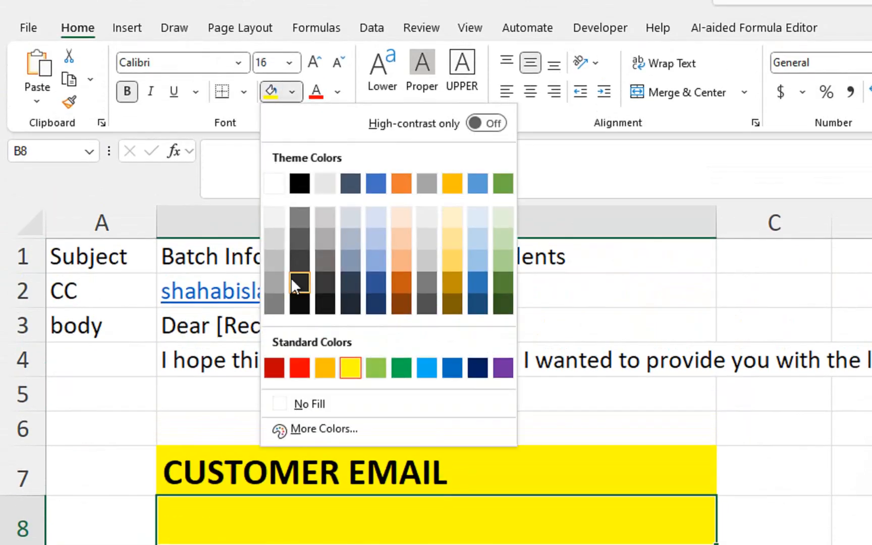
pyautogui.click(300, 410)
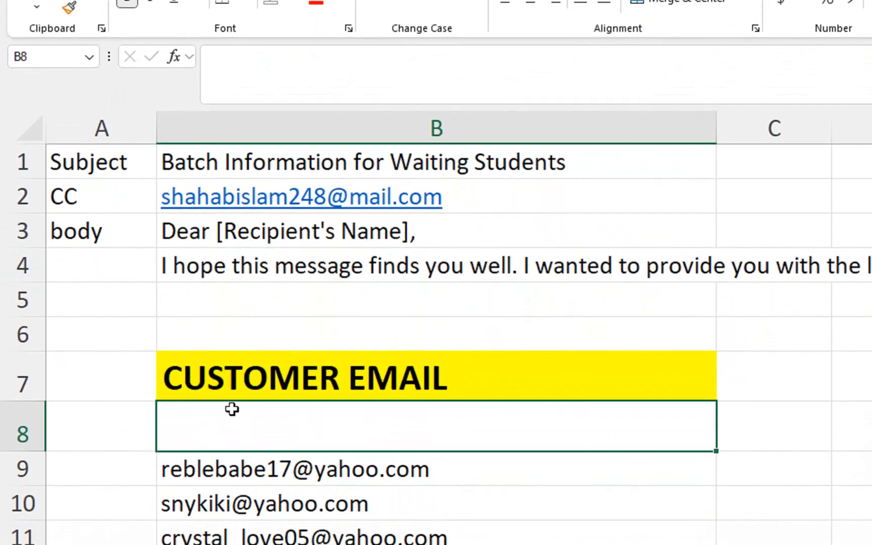
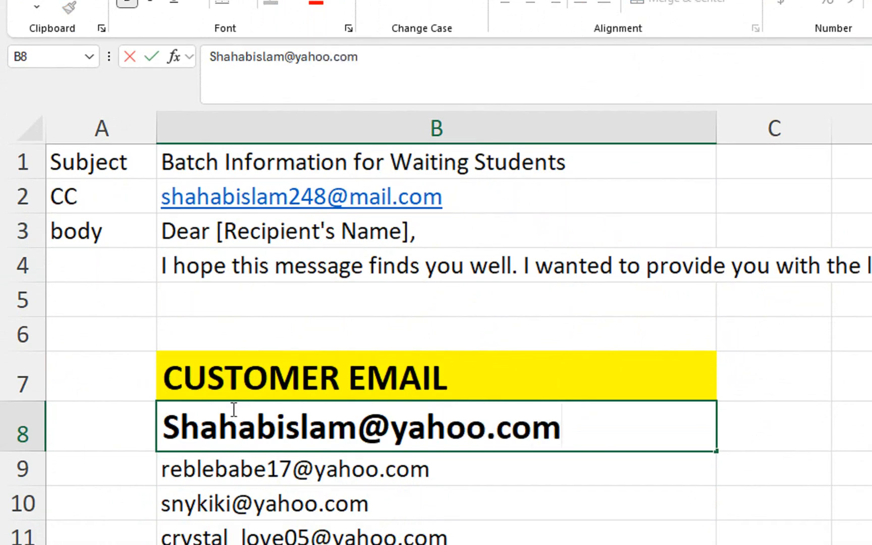
# - Enter a new yahoo.com customer e-mail address in B8
pyautogui.press('Return')
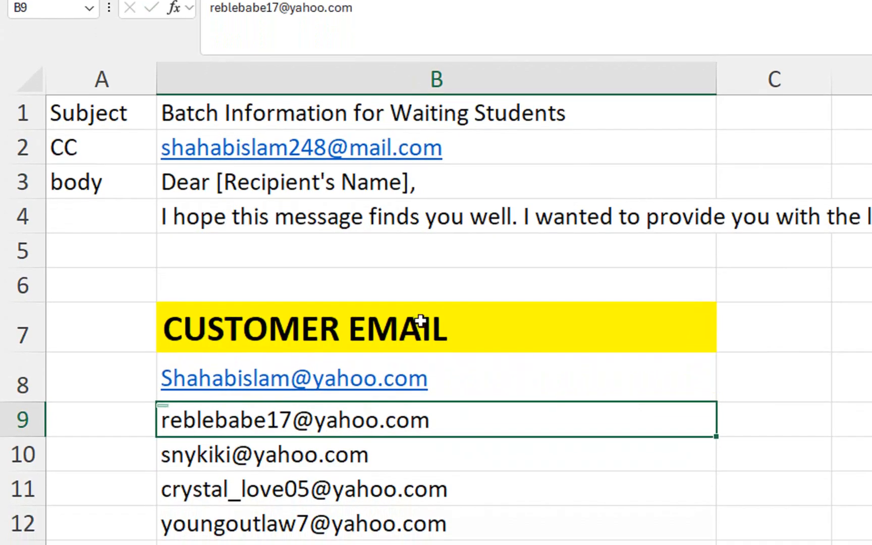
# - Open C8's Insert Hyperlink dialog on the E-mail Address page and start the recipient address
pyautogui.rightClick(739, 376)
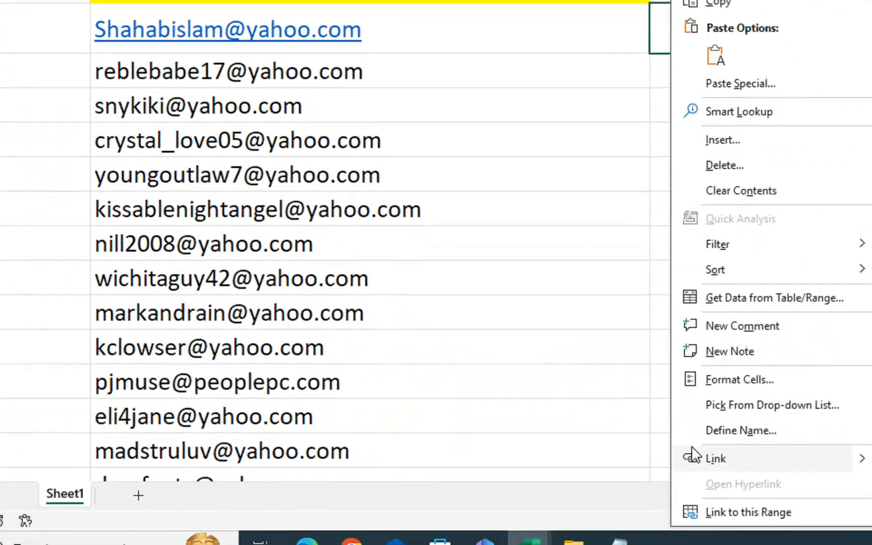
pyautogui.click(696, 457)
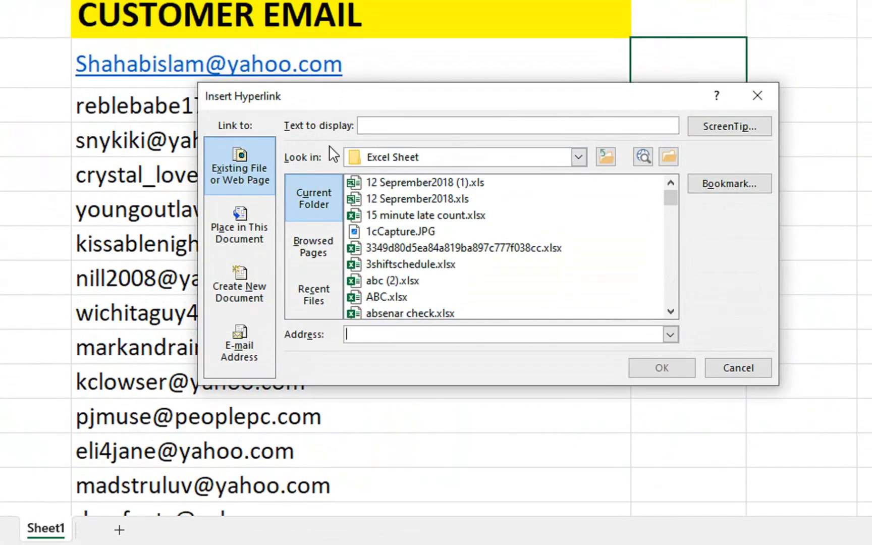
pyautogui.click(248, 336)
pyautogui.write('sha')
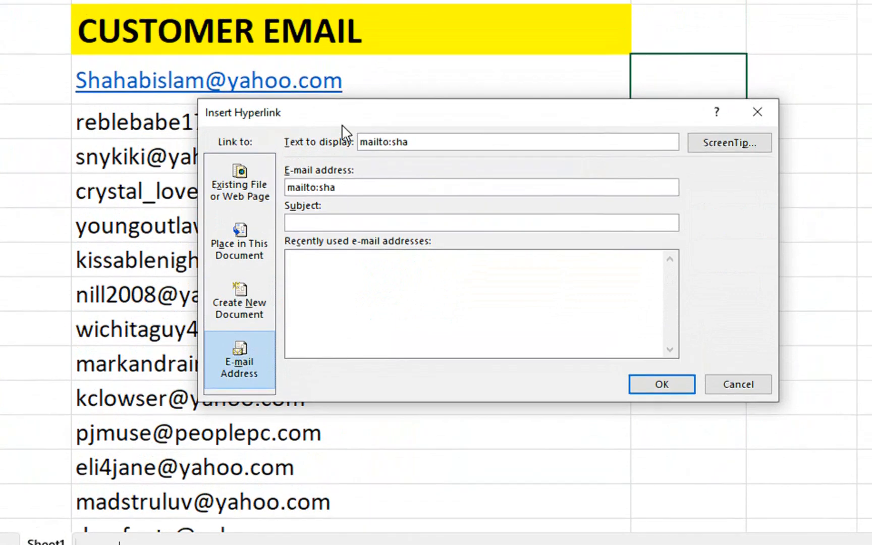
pyautogui.moveTo(349, 106); pyautogui.dragTo(489, 135)
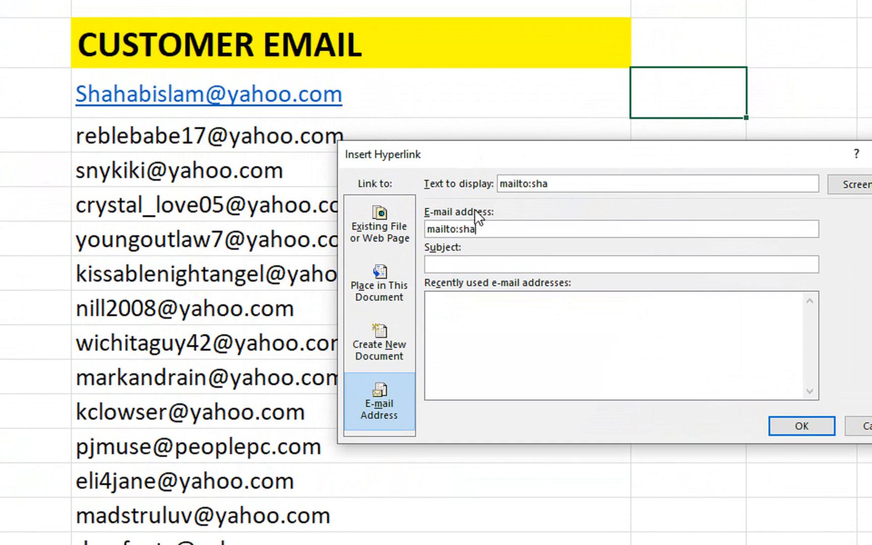
pyautogui.moveTo(529, 184); pyautogui.dragTo(504, 183)
pyautogui.click(493, 229)
# - Type the subject 'batch information for waiting Students'
pyautogui.write('ba')
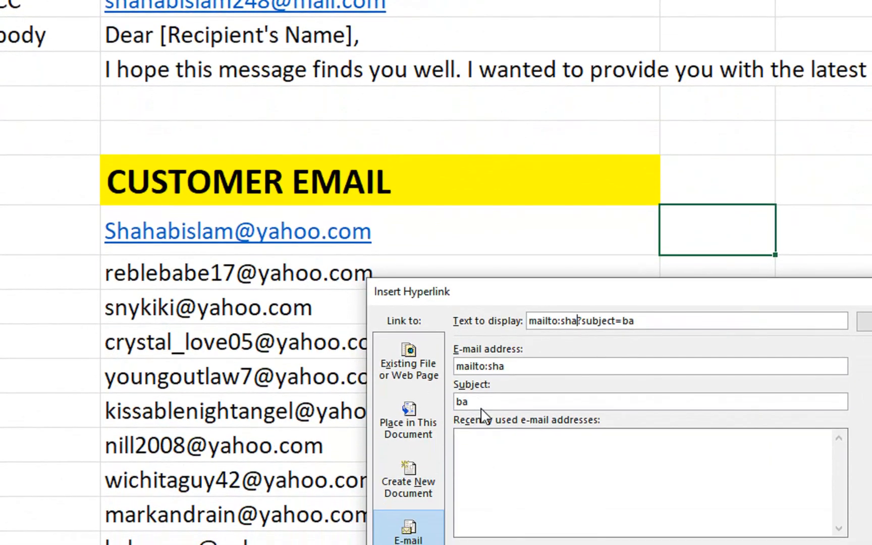
pyautogui.click(483, 403)
pyautogui.write('tch inform')
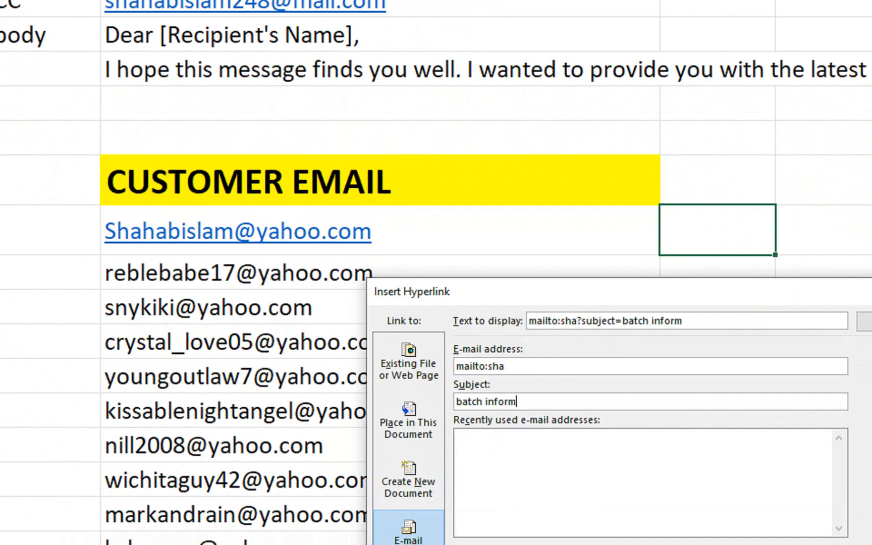
pyautogui.write('ation')
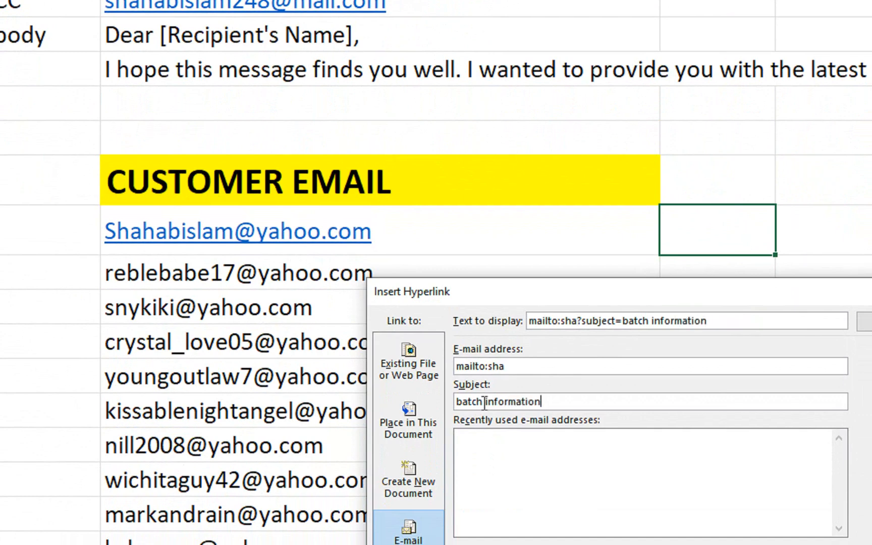
pyautogui.write(' for waiting ')
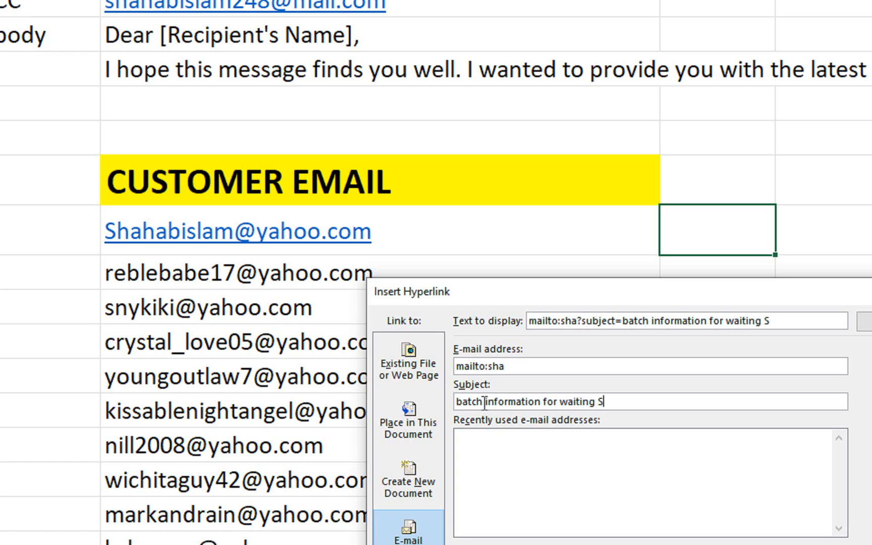
pyautogui.write('Students')
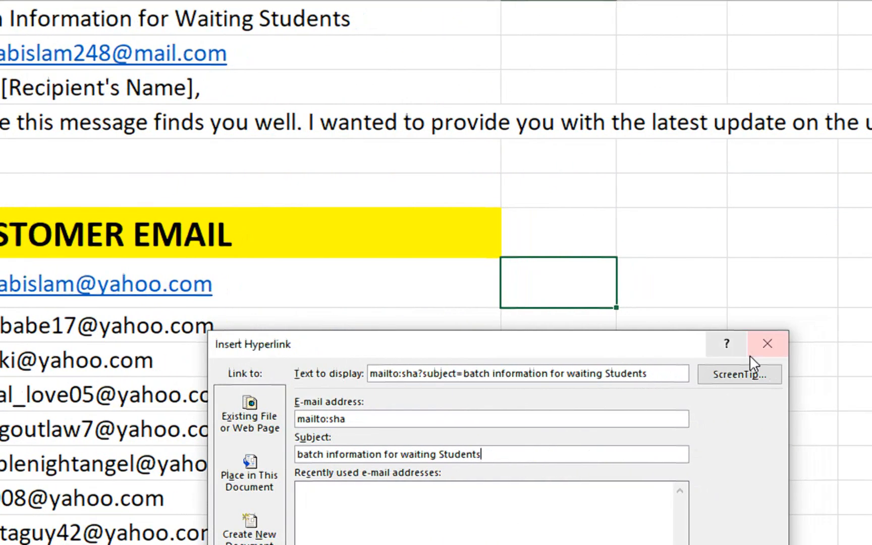
# - Close the hyperlink dialog and enter =HYPERLINK("mailto:"&B8,"Send Email") in C8
pyautogui.click(798, 343)
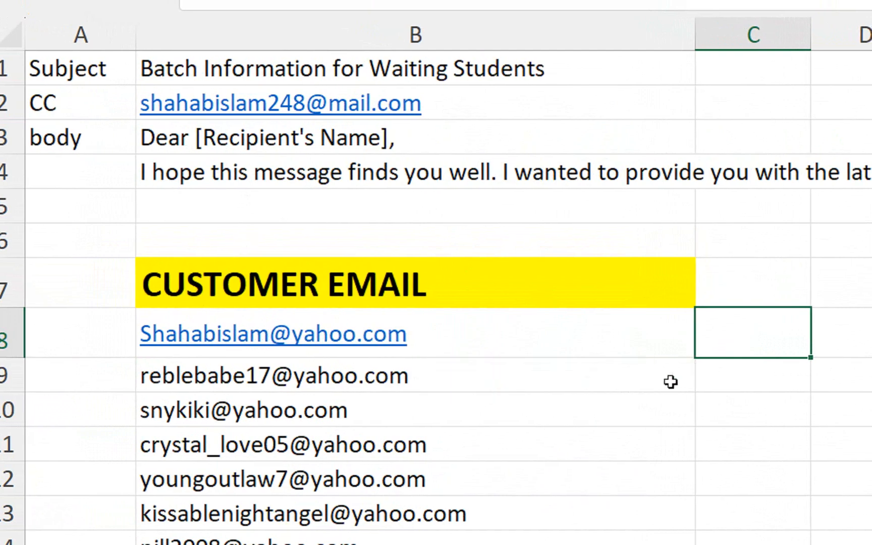
pyautogui.write('=')
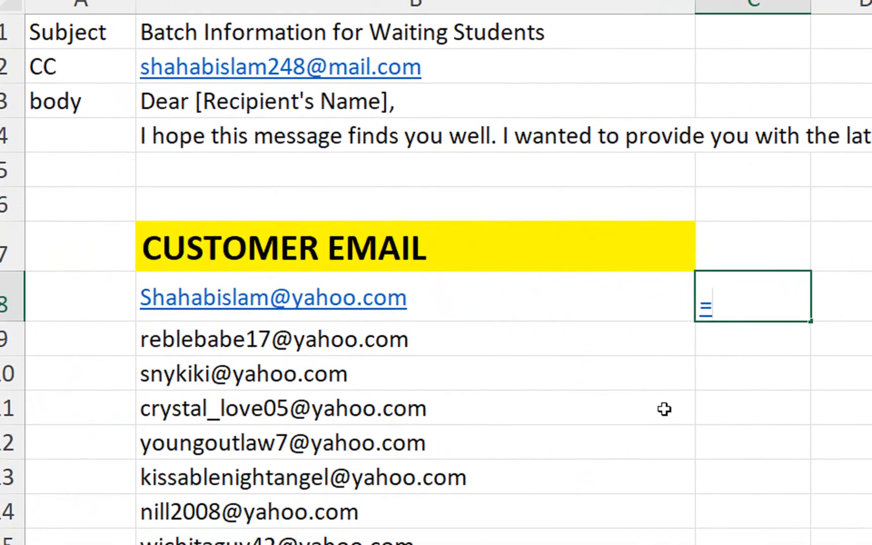
pyautogui.press('BackSpace')
pyautogui.write('=hy')
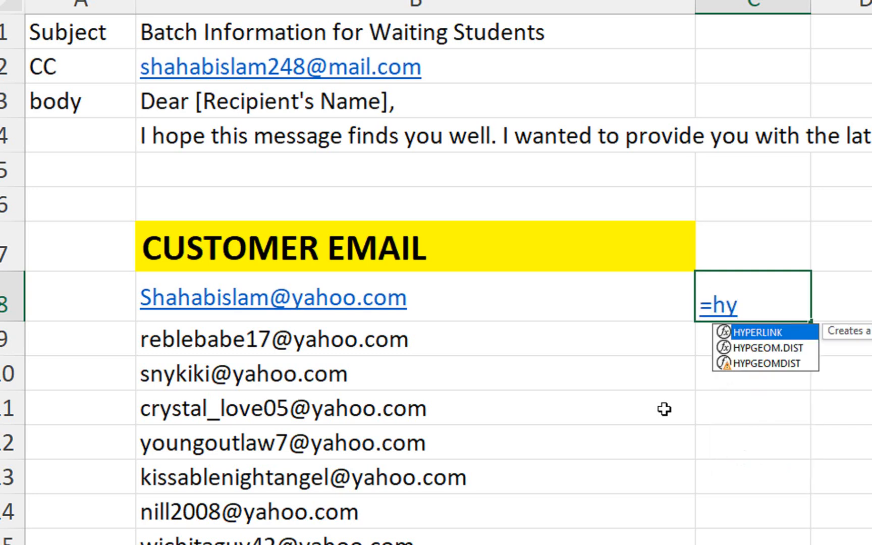
pyautogui.press('Tab')
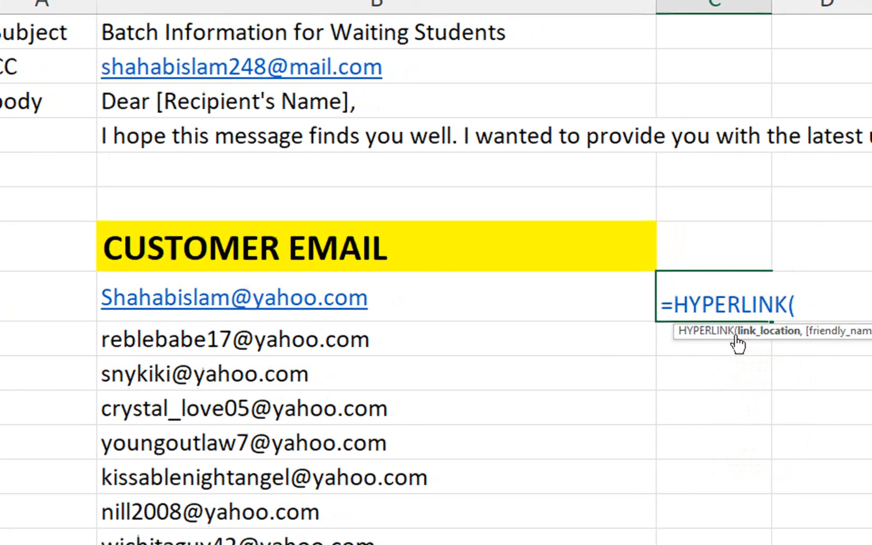
pyautogui.write('"')
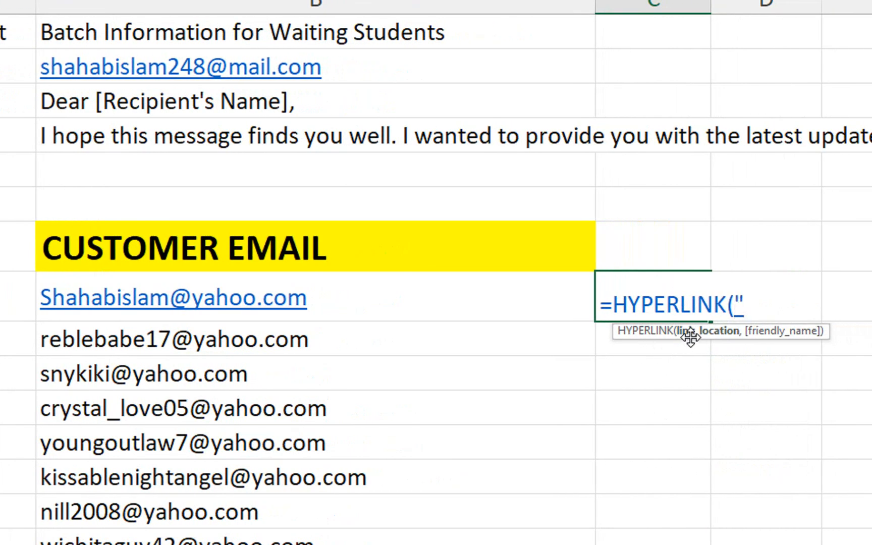
pyautogui.write('mailto')
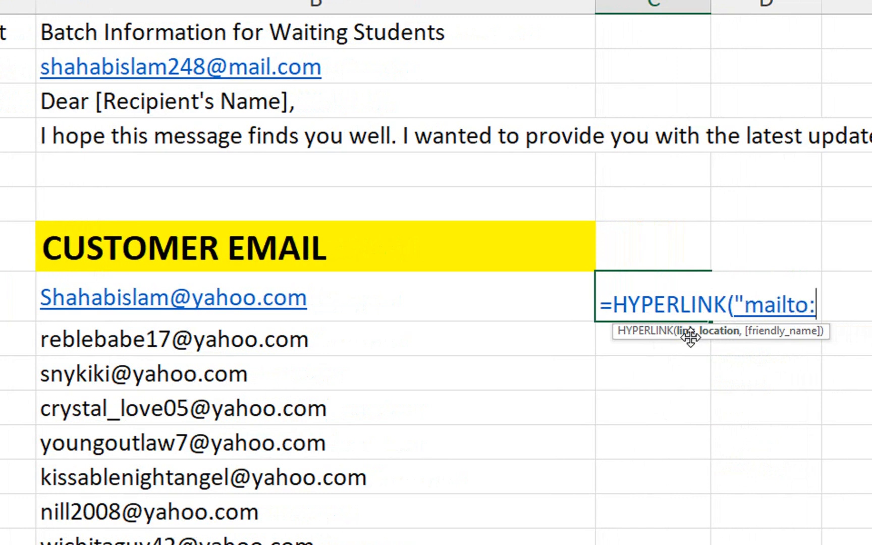
pyautogui.write(':"&')
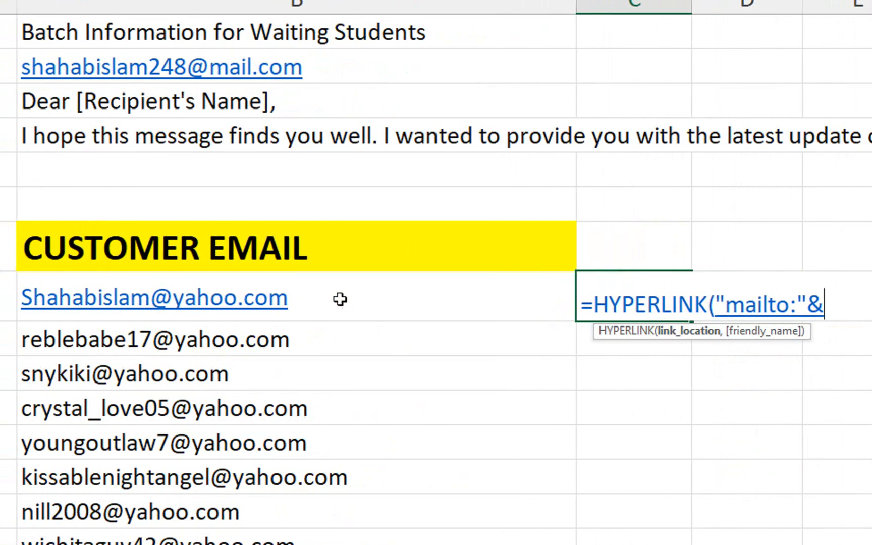
pyautogui.click(311, 298)
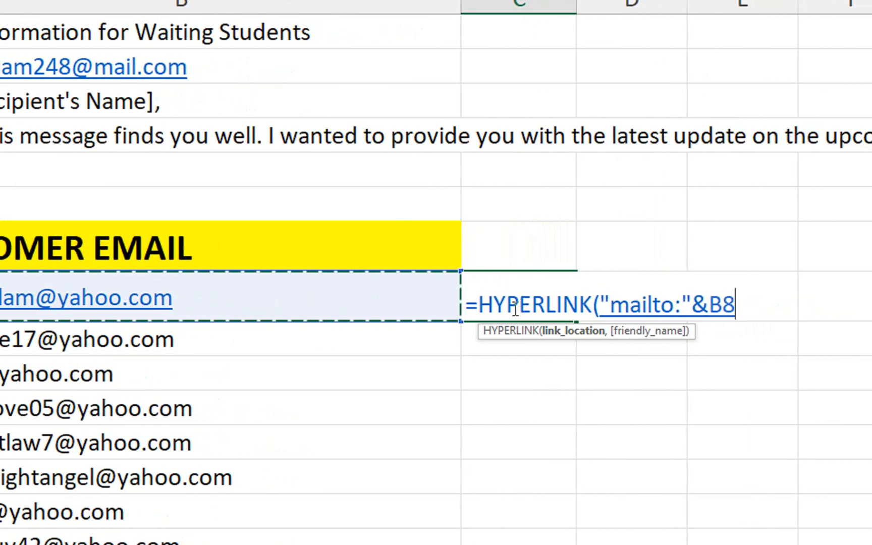
pyautogui.write(',')
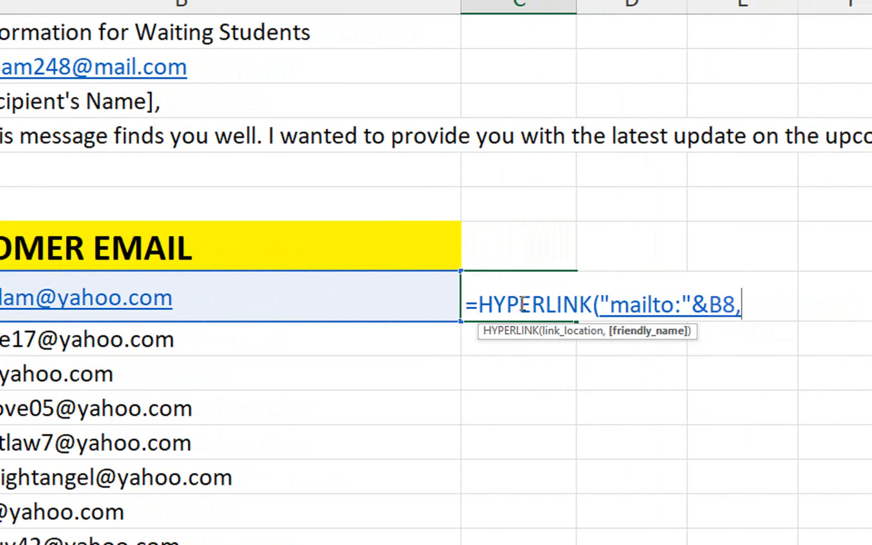
pyautogui.write('"Send Email')
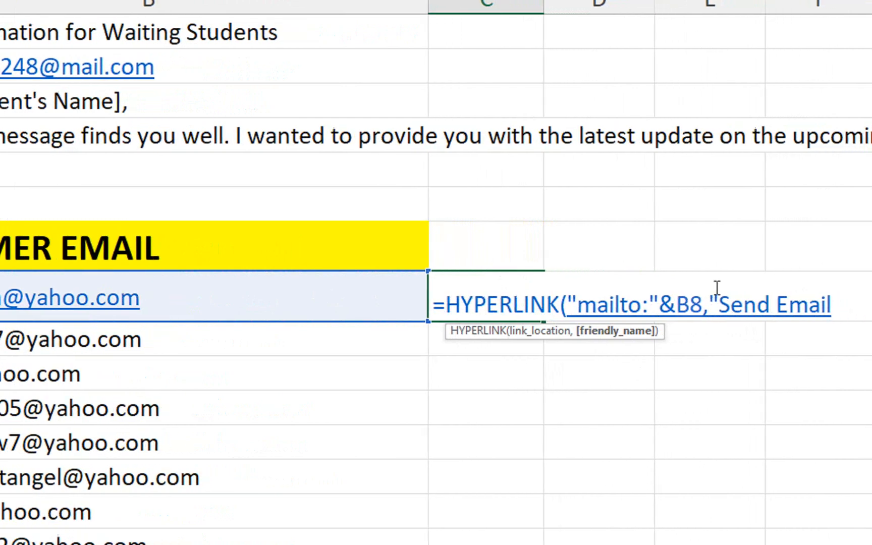
pyautogui.write('")')
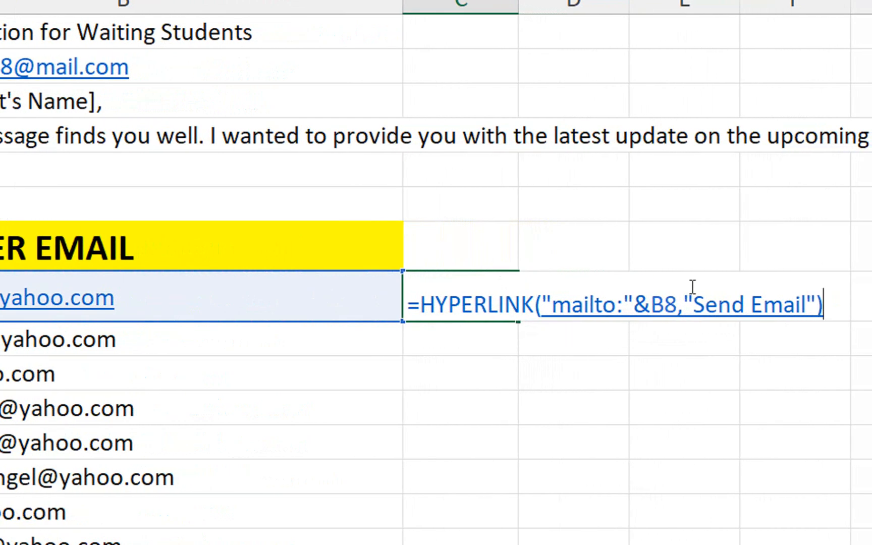
pyautogui.press('Return')
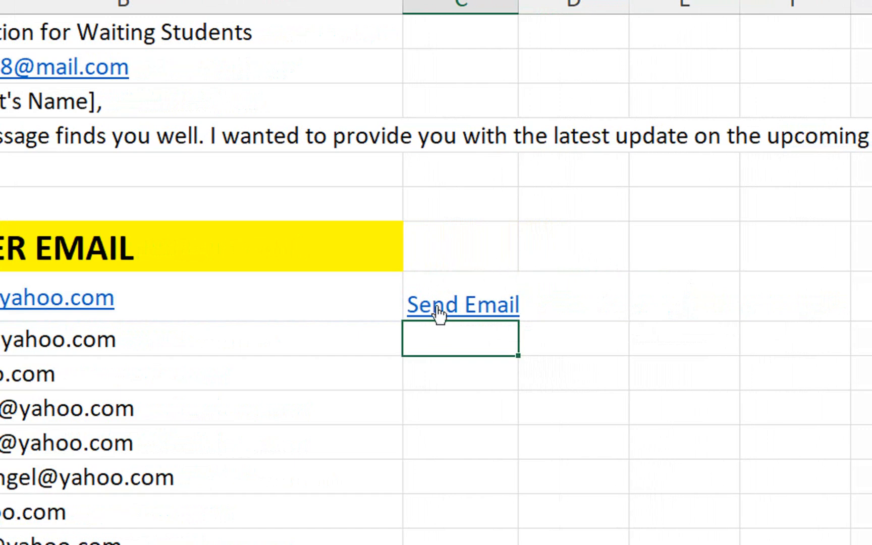
# - Select B8 and follow C8's Send Email link to open a new Outlook message
pyautogui.click(114, 316)
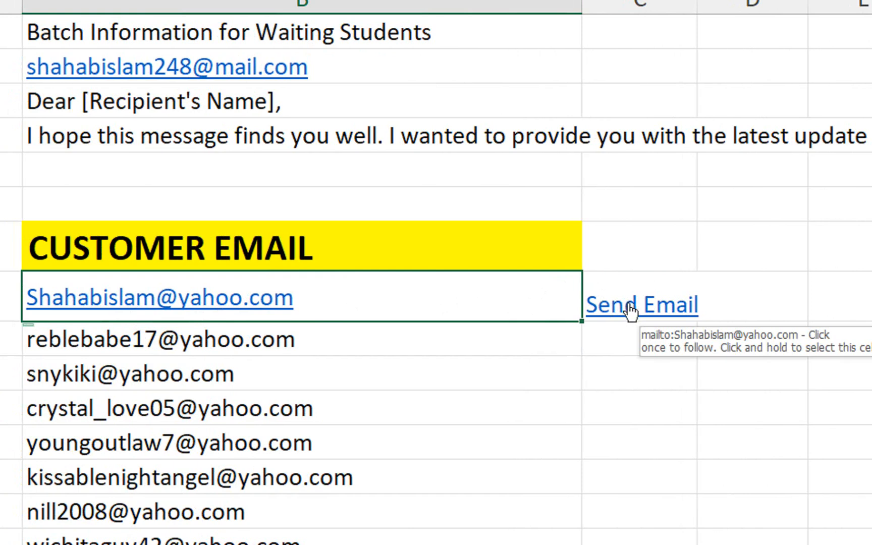
pyautogui.click(630, 309)
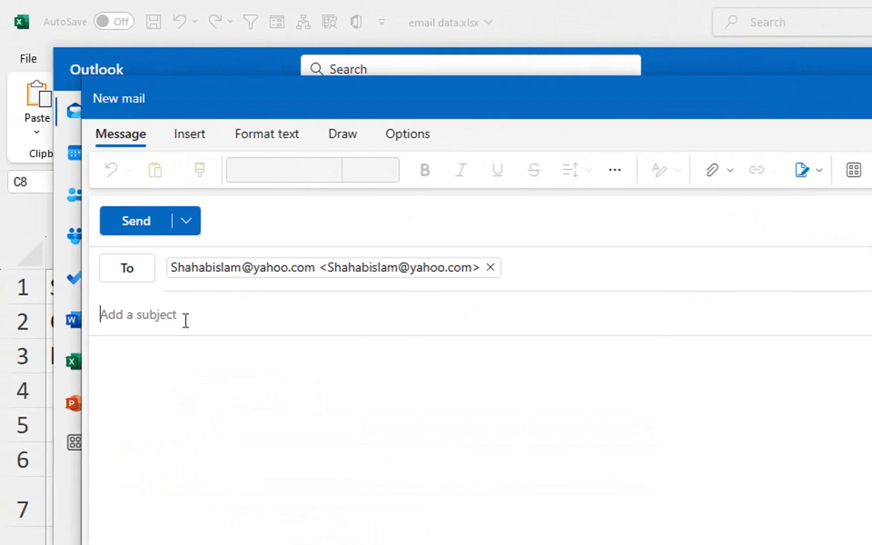
# - Show the Cc line, then discard the new message and close Outlook
pyautogui.click(706, 271)
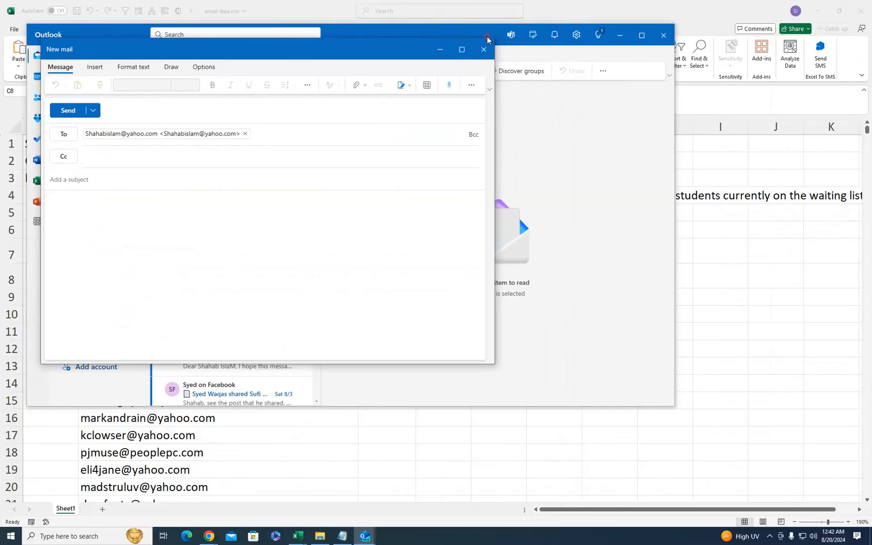
pyautogui.click(484, 49)
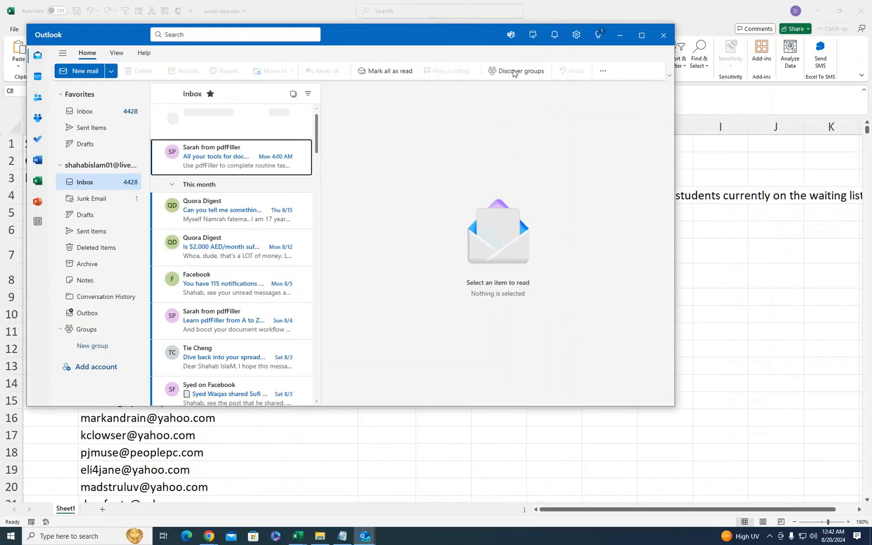
pyautogui.click(663, 34)
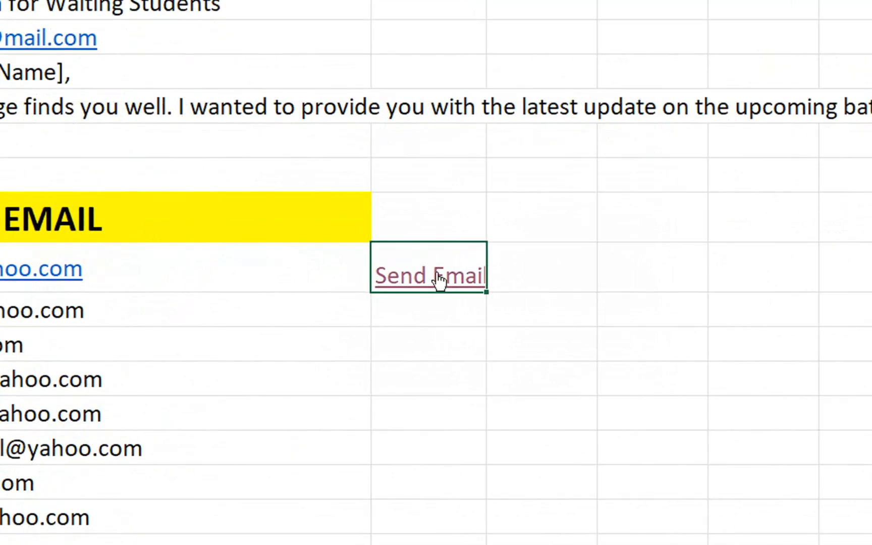
# - Edit C8's formula to insert &"?Subject="& after the B8 reference
pyautogui.press('F2')
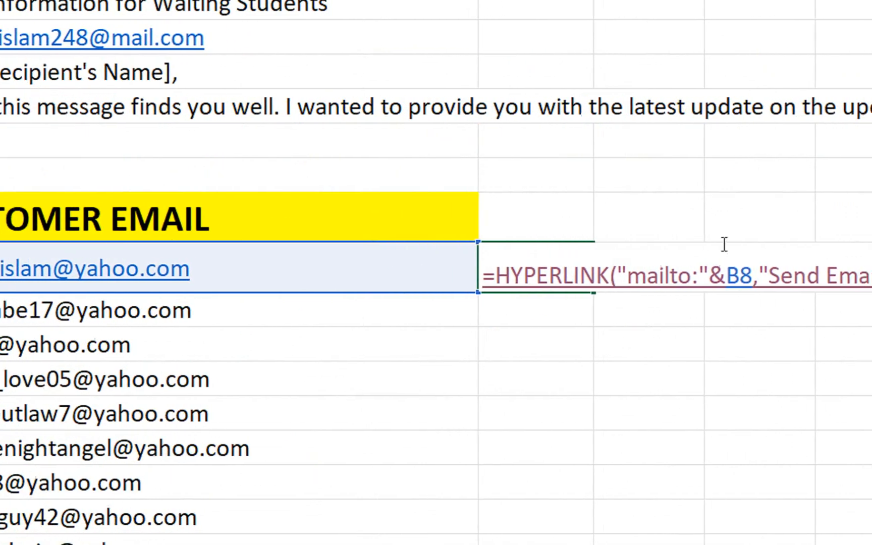
pyautogui.click(718, 281)
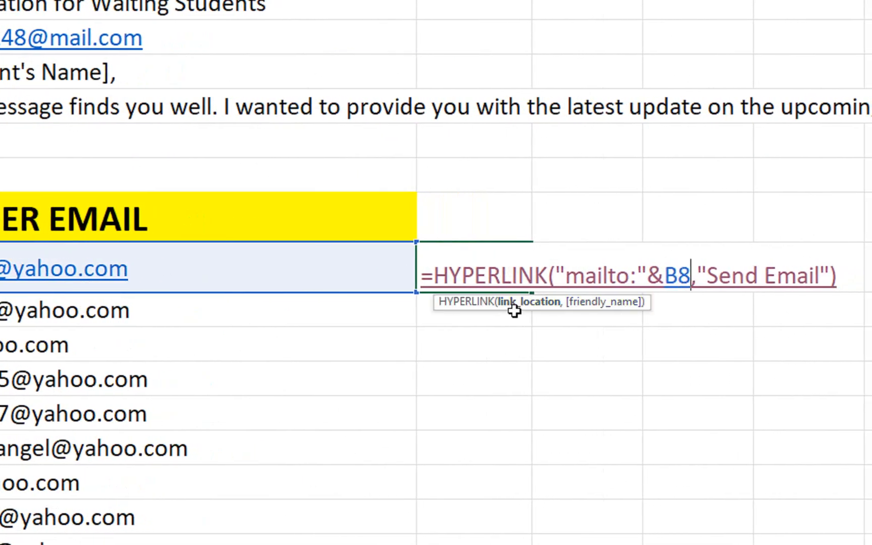
pyautogui.write('&')
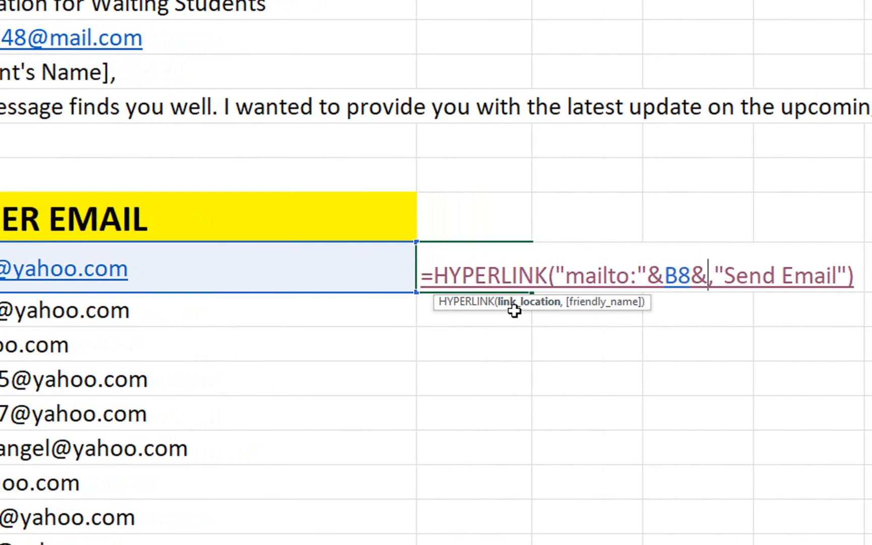
pyautogui.write('"?')
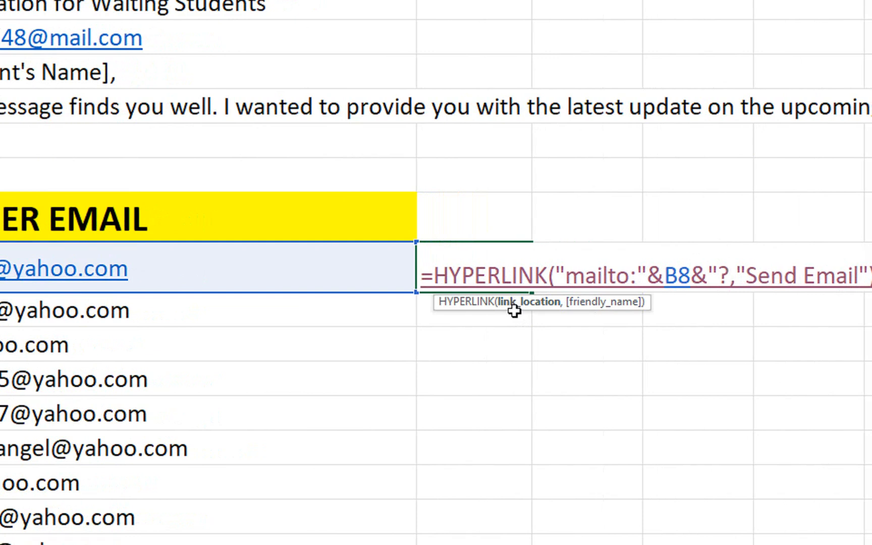
pyautogui.write('Sub')
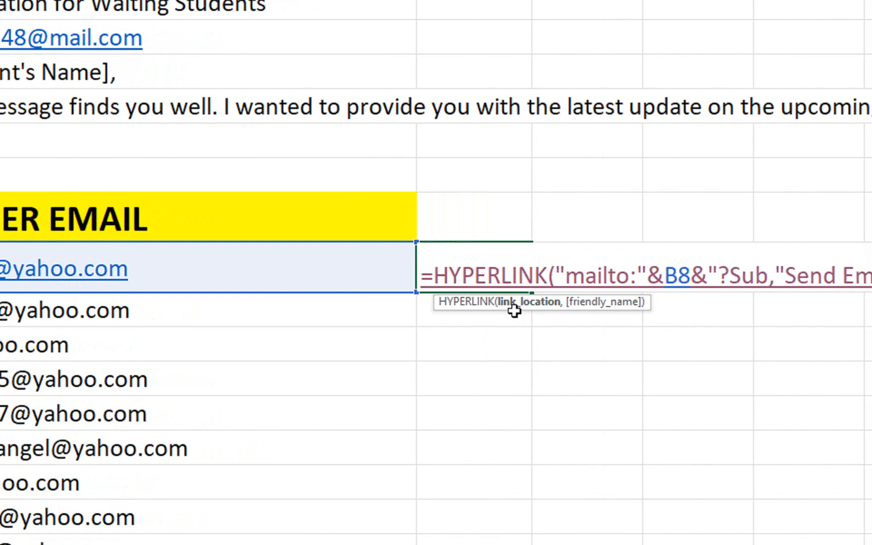
pyautogui.write('jec')
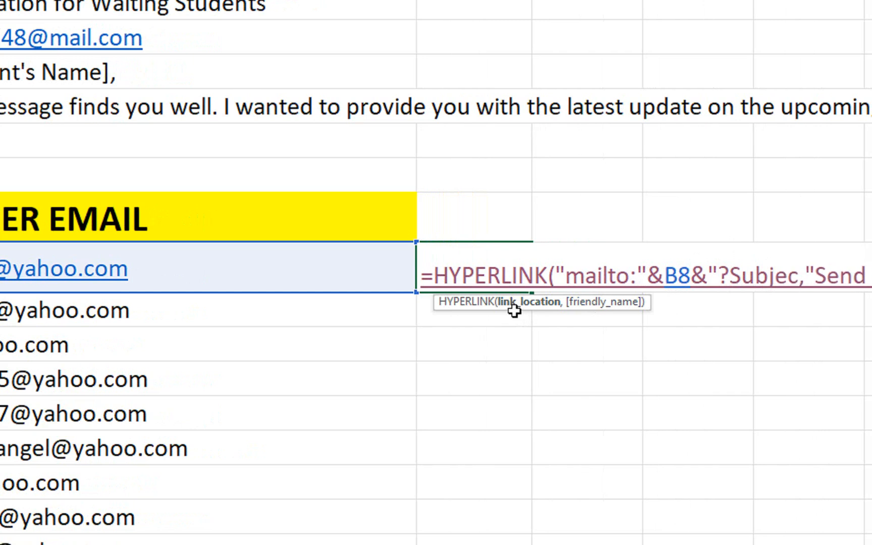
pyautogui.write('t')
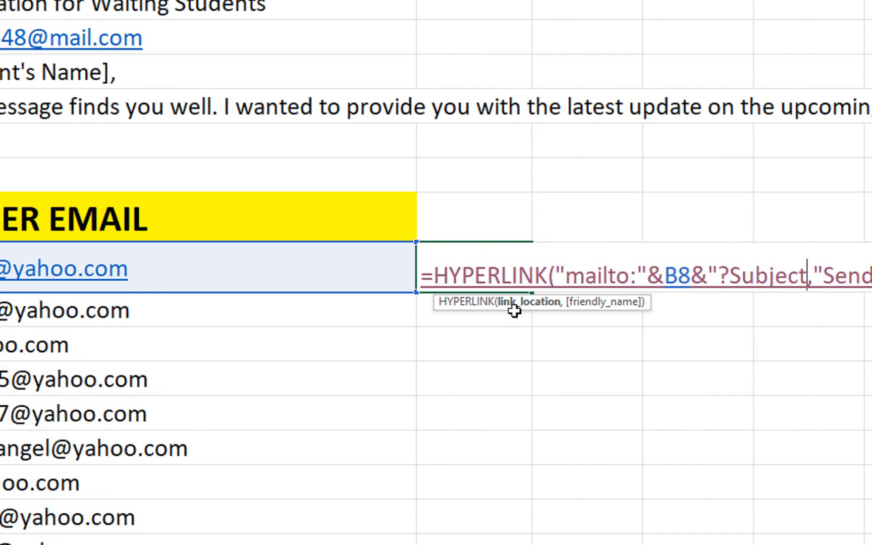
pyautogui.write('=')
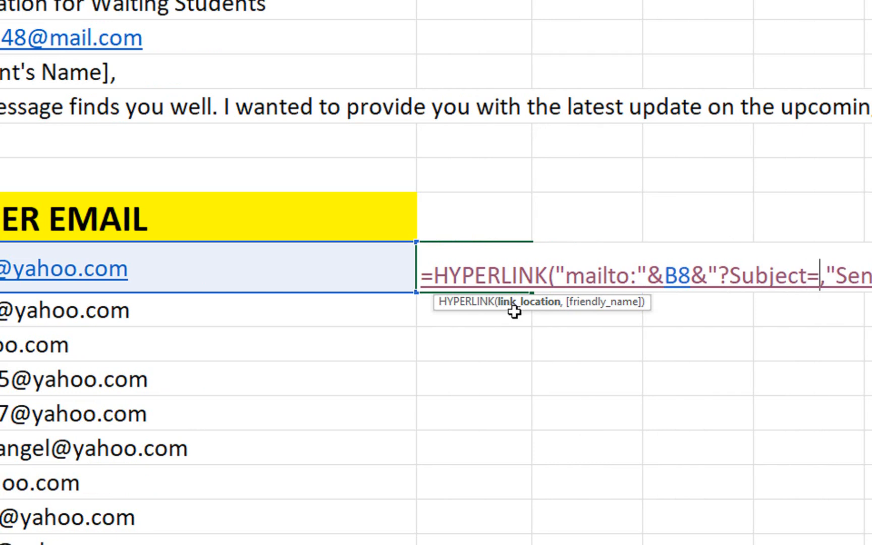
pyautogui.write('"')
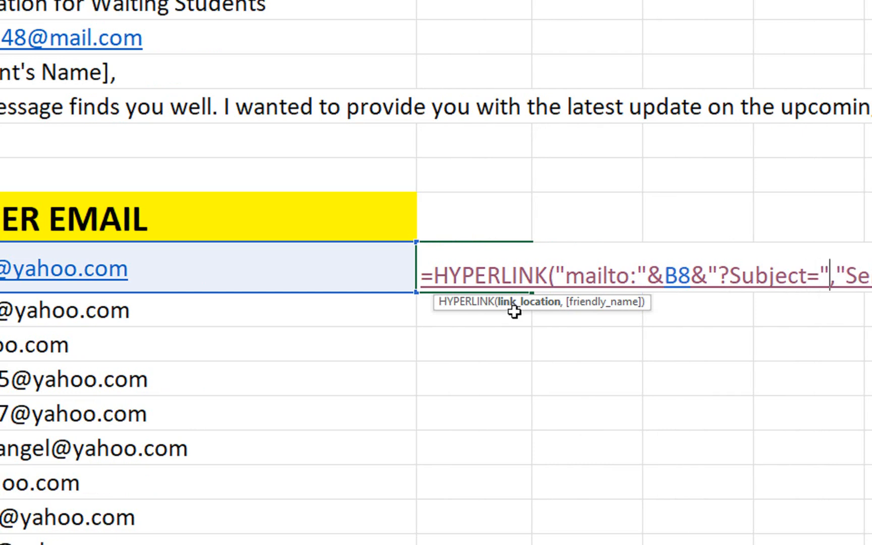
pyautogui.write('&')
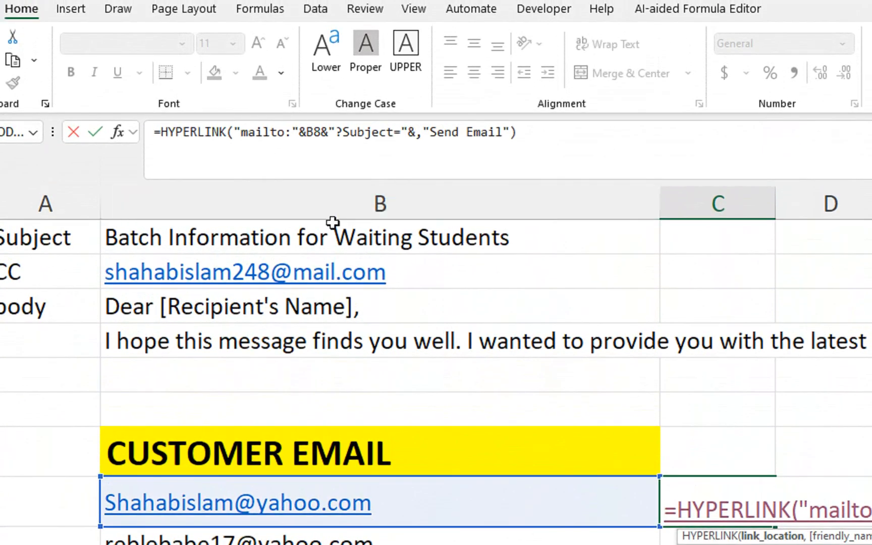
# - Add the absolute subject reference $B$1 to C8's formula and commit it
pyautogui.click(327, 133)
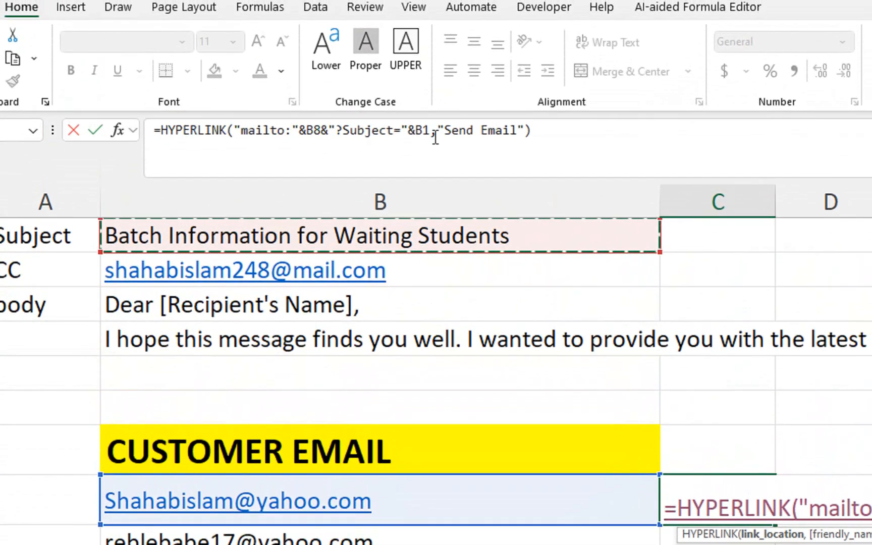
pyautogui.press('F4')
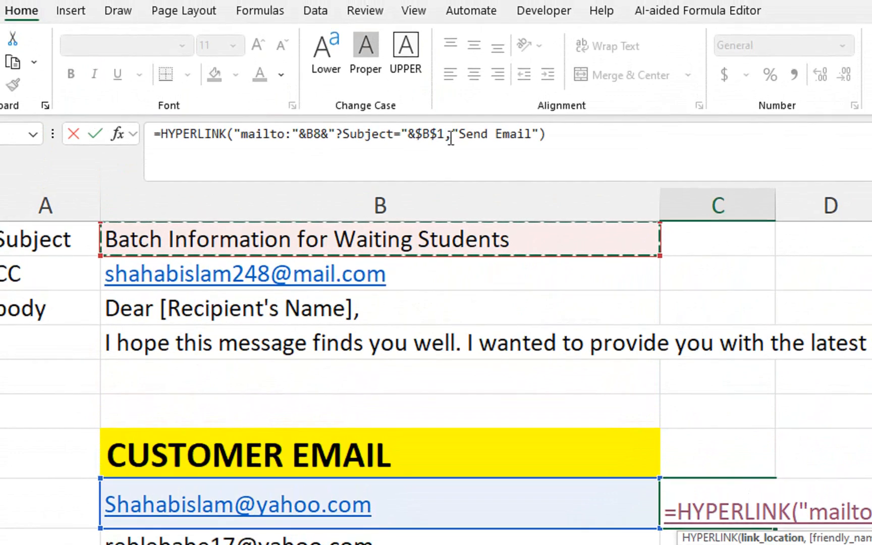
pyautogui.click(451, 136)
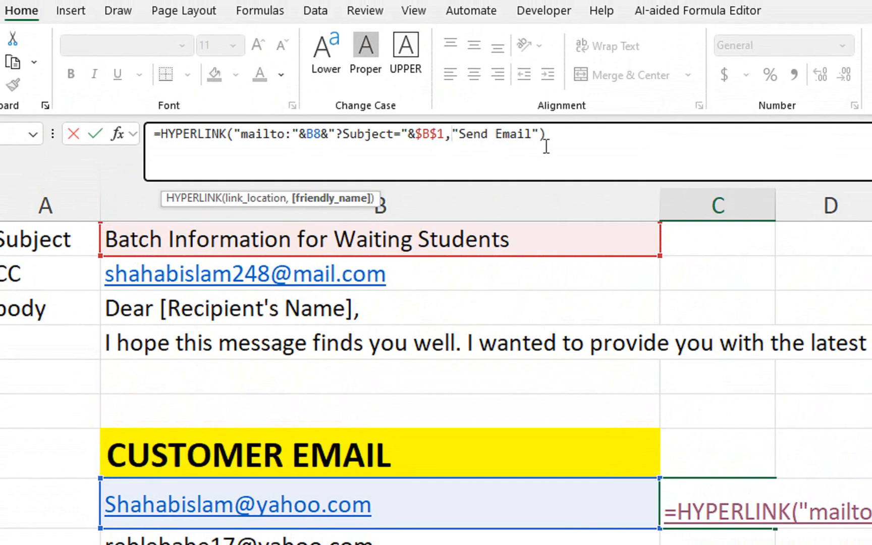
pyautogui.press('Return')
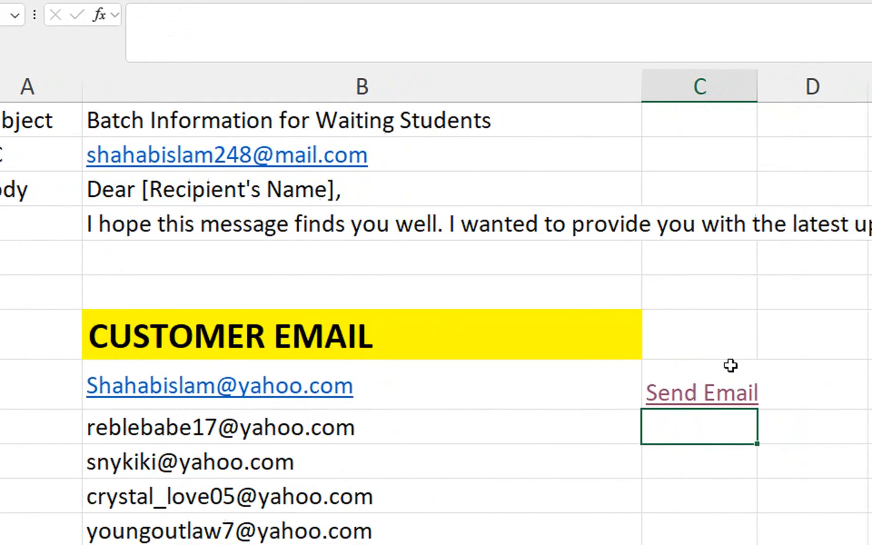
# - Test the Send Email link, close the draft, decline reopening items, and exit Outlook
pyautogui.click(692, 393)
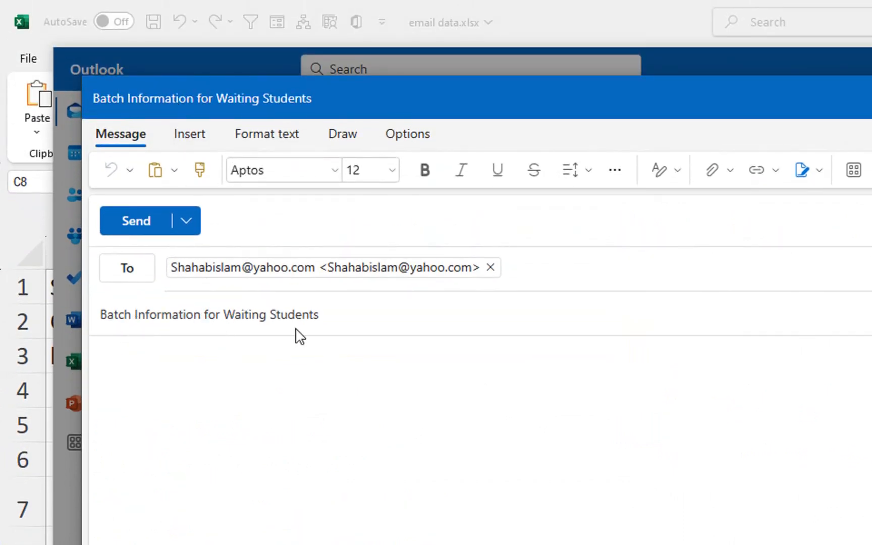
pyautogui.click(728, 101)
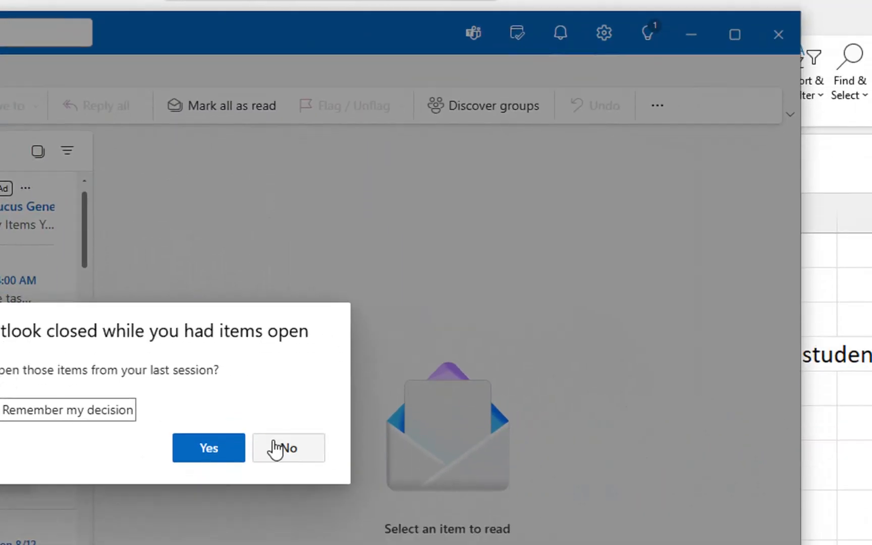
pyautogui.click(298, 486)
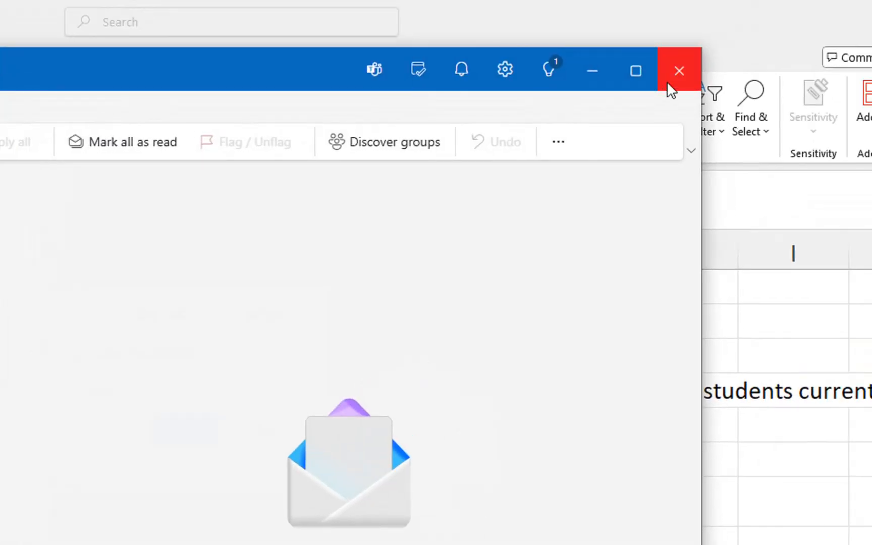
pyautogui.click(669, 85)
# - Append &"&cc="& with absolute reference $B$2 after $B$1 in C8's formula and commit
pyautogui.doubleClick(218, 270)
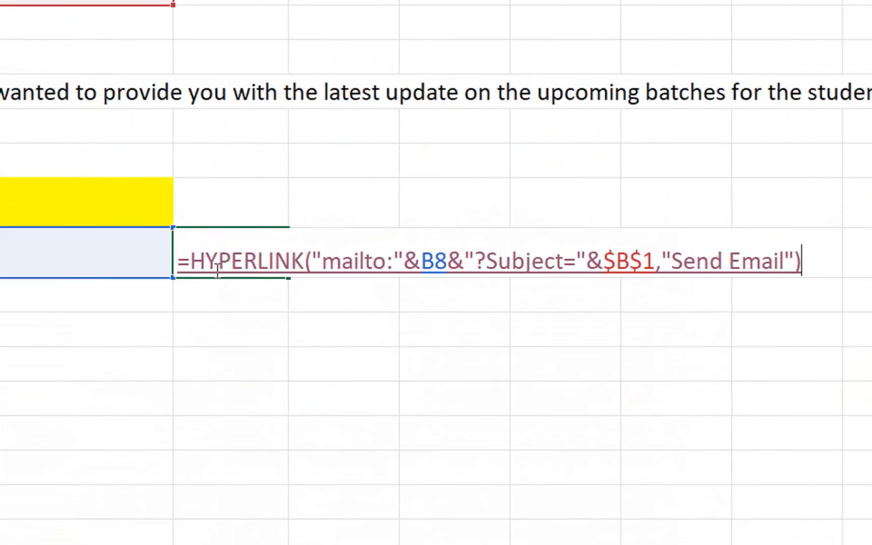
pyautogui.click(655, 261)
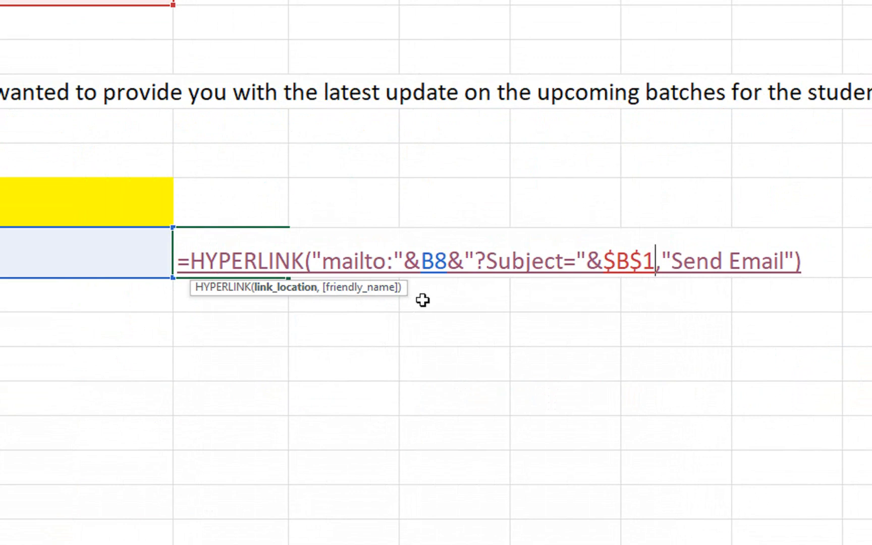
pyautogui.write('&')
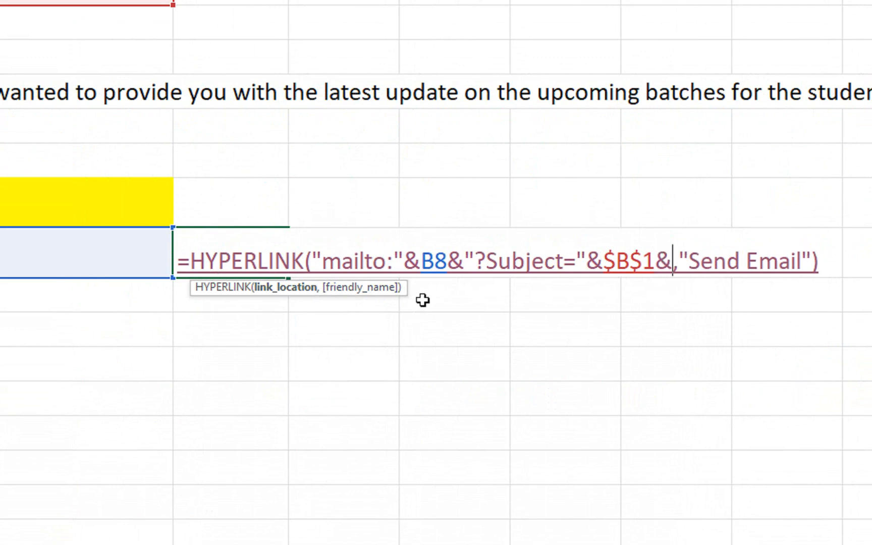
pyautogui.write('"')
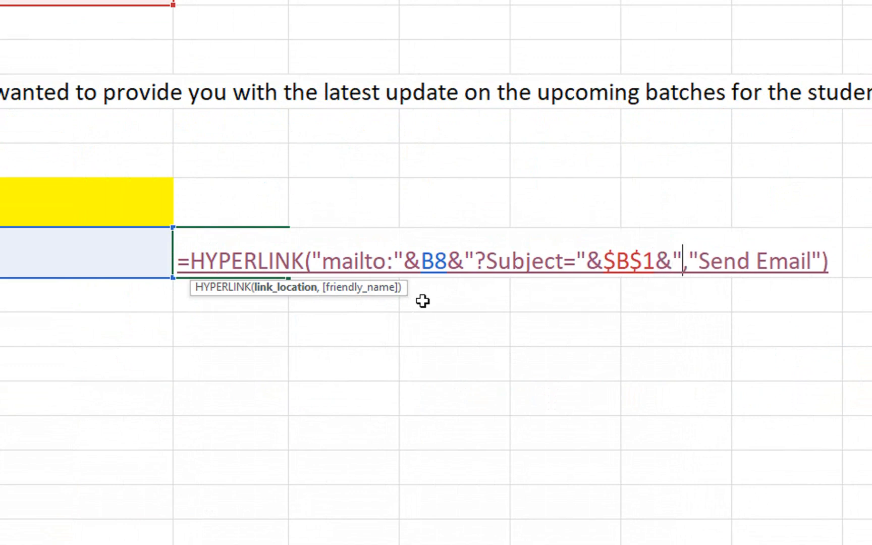
pyautogui.write('&')
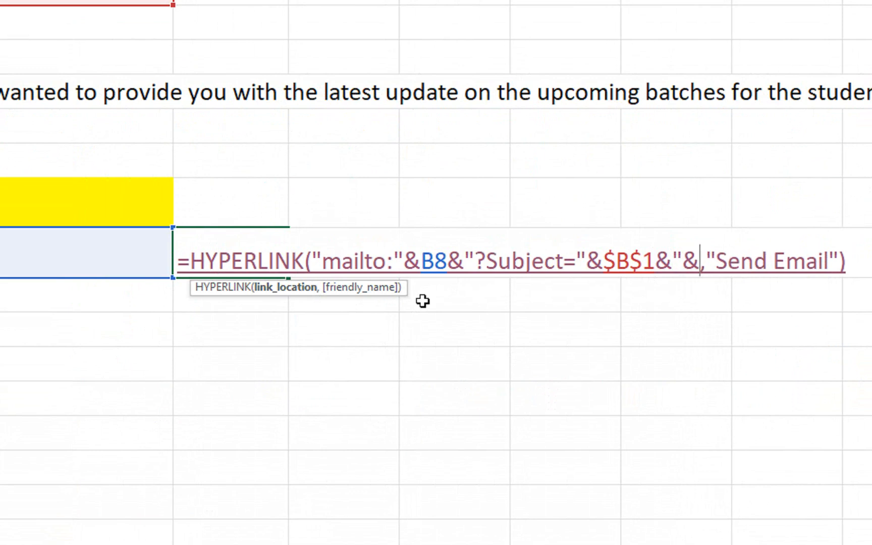
pyautogui.write('cc')
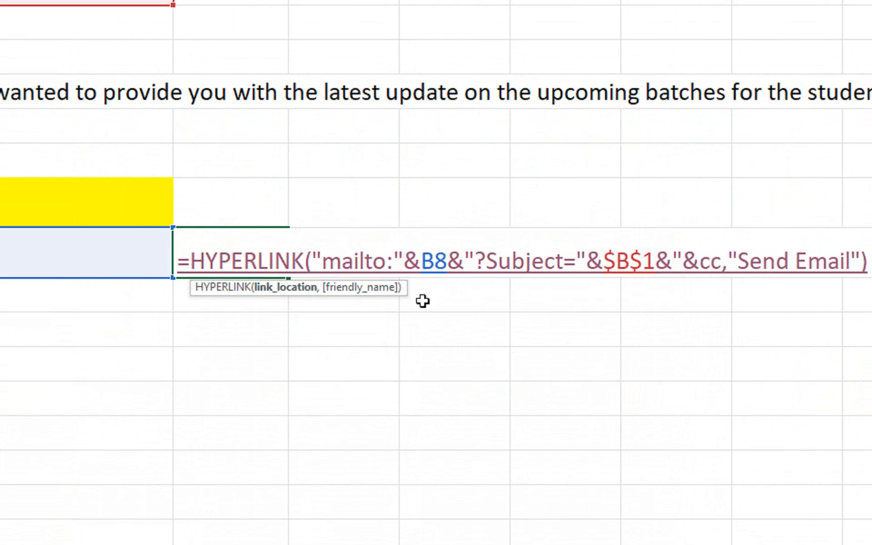
pyautogui.write('=')
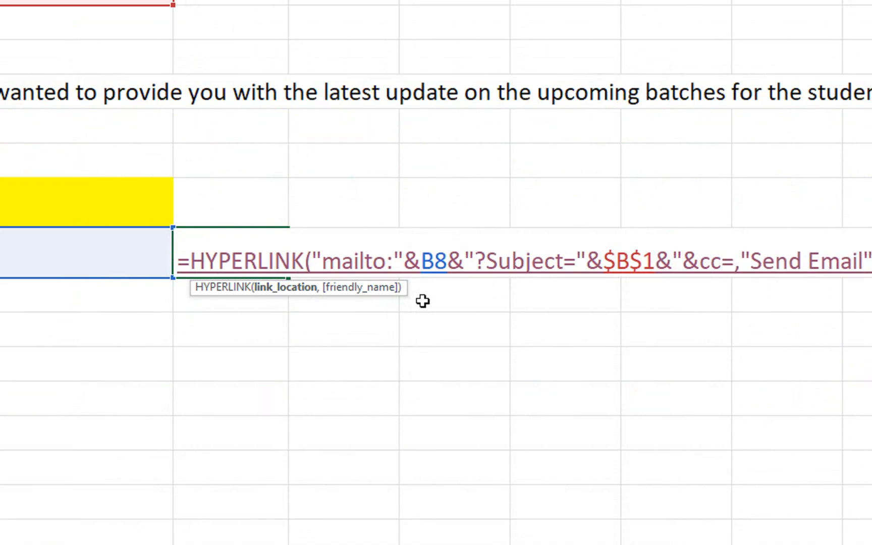
pyautogui.write('"')
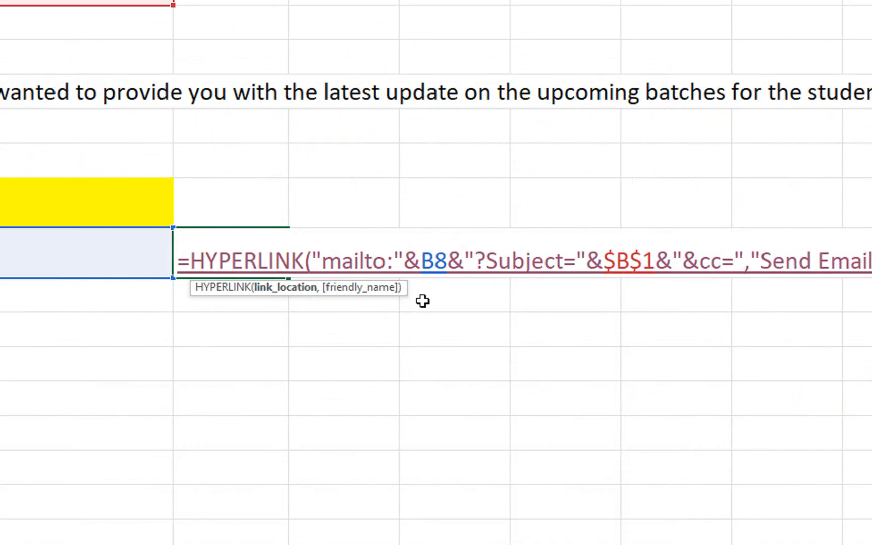
pyautogui.write('&')
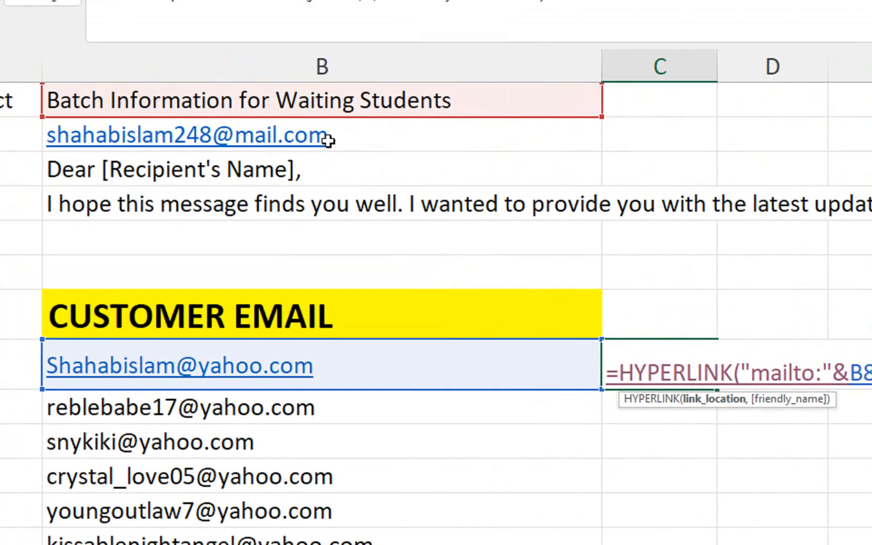
pyautogui.click(319, 137)
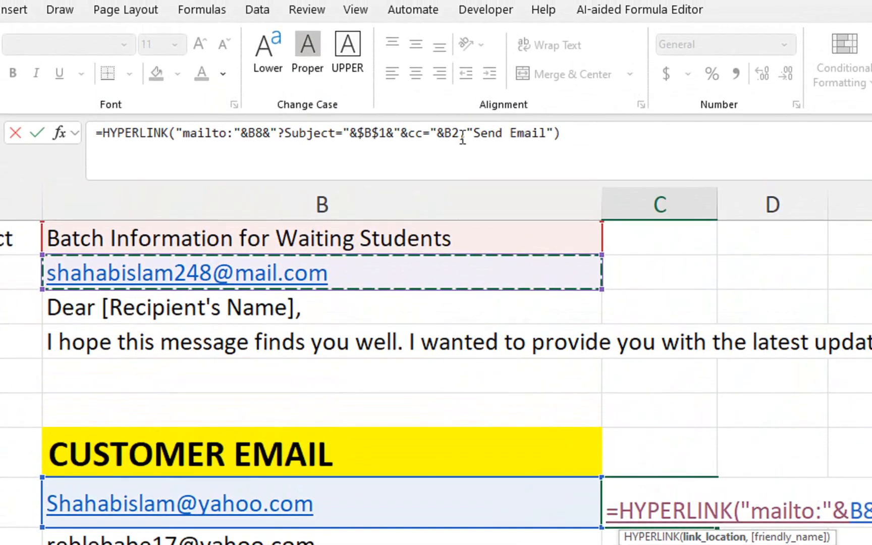
pyautogui.press('F4')
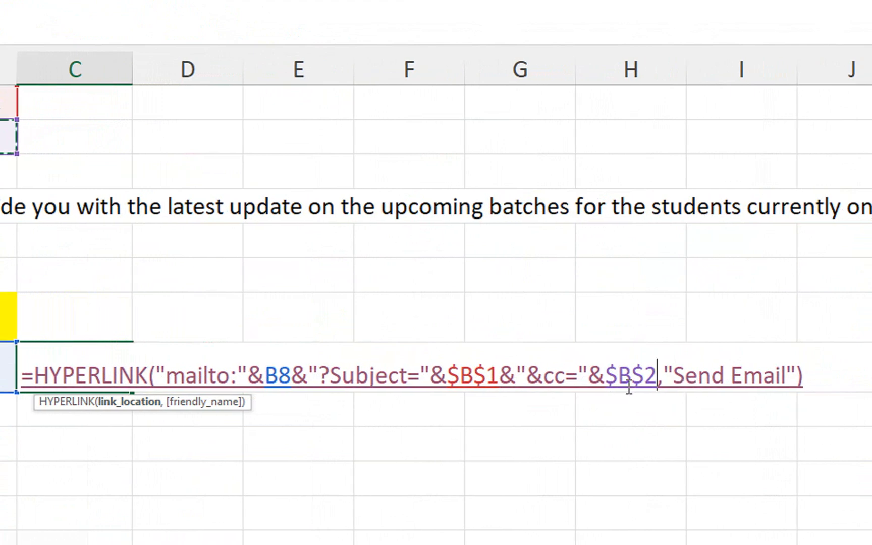
pyautogui.press('Return')
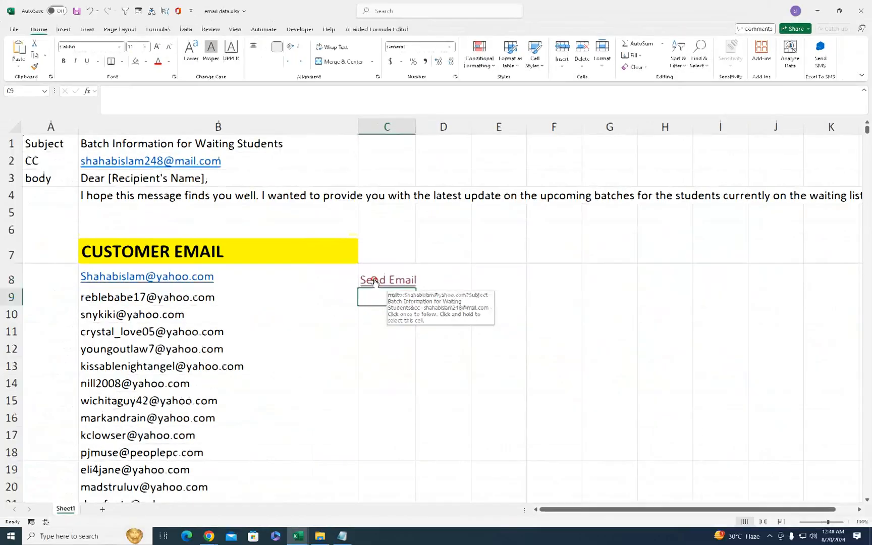
# - Test C8's Send Email link to confirm Cc and subject prefill, then reopen C8's formula
pyautogui.click(185, 379)
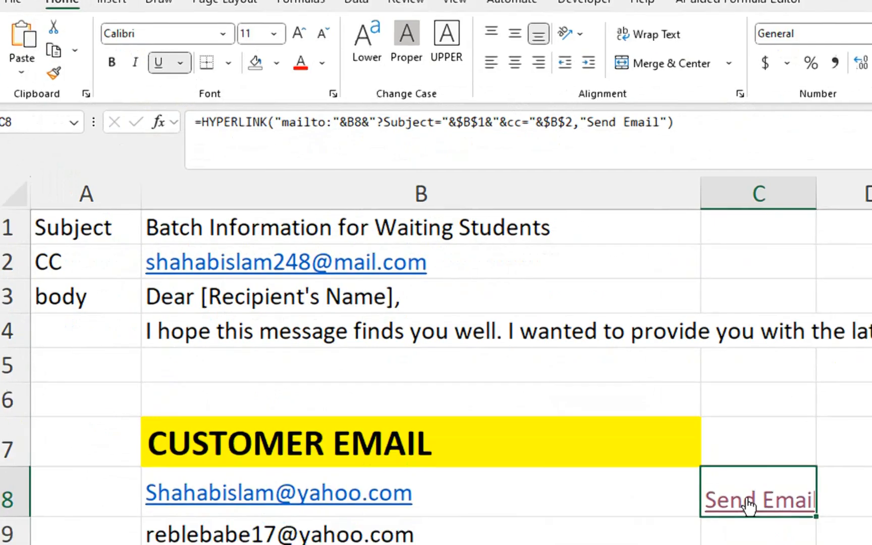
pyautogui.press('F2')
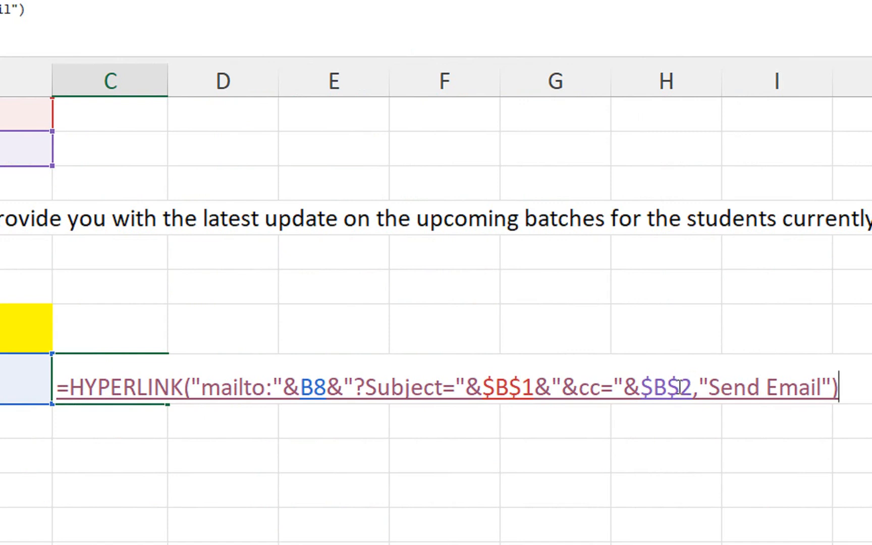
# - Insert &"&Body="&$B$3 after $B$2 in C8's HYPERLINK formula and commit it
pyautogui.click(693, 388)
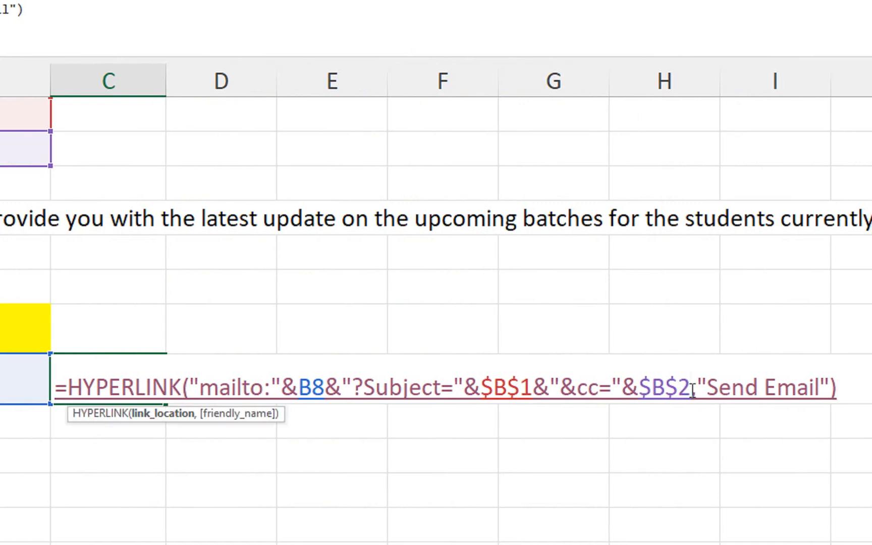
pyautogui.write('&')
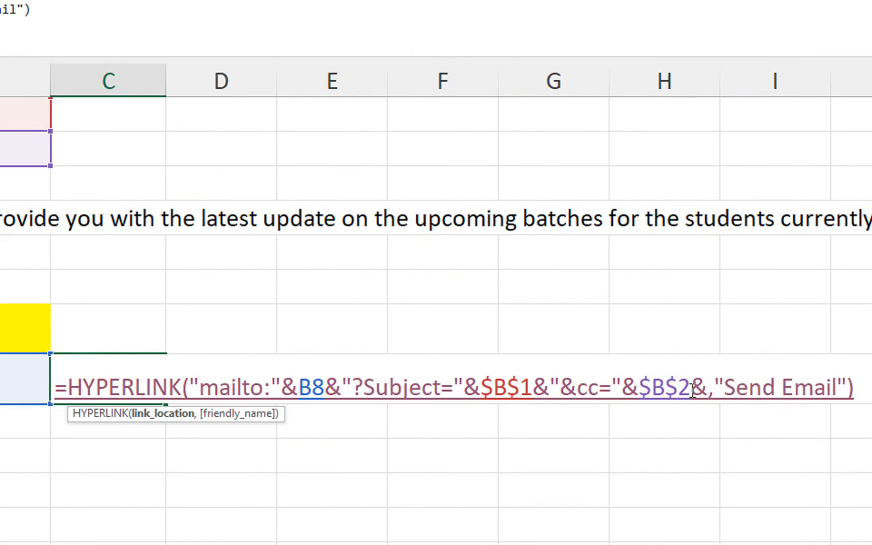
pyautogui.write('"&')
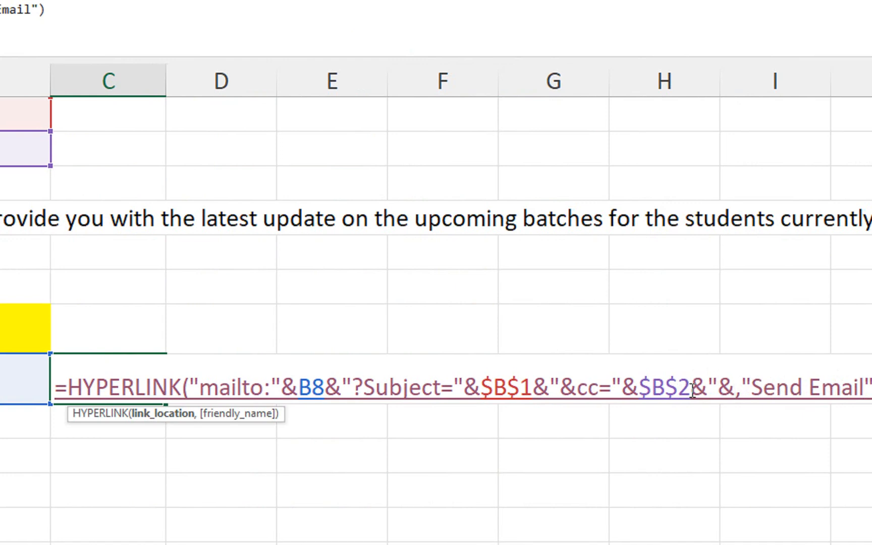
pyautogui.write('Body')
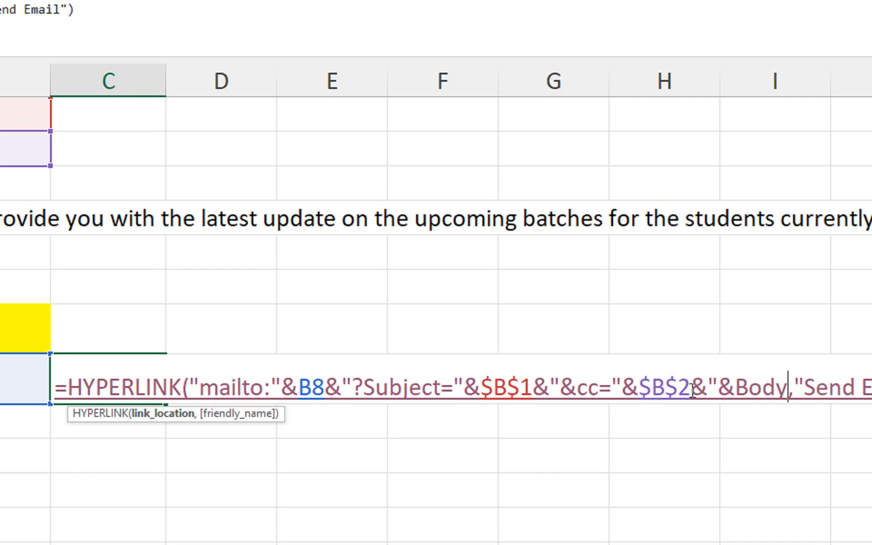
pyautogui.write('="')
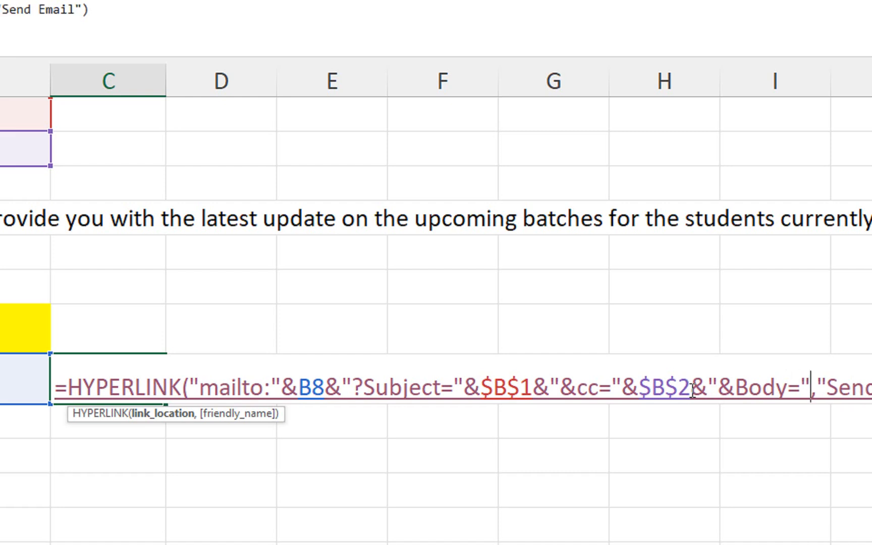
pyautogui.write('&')
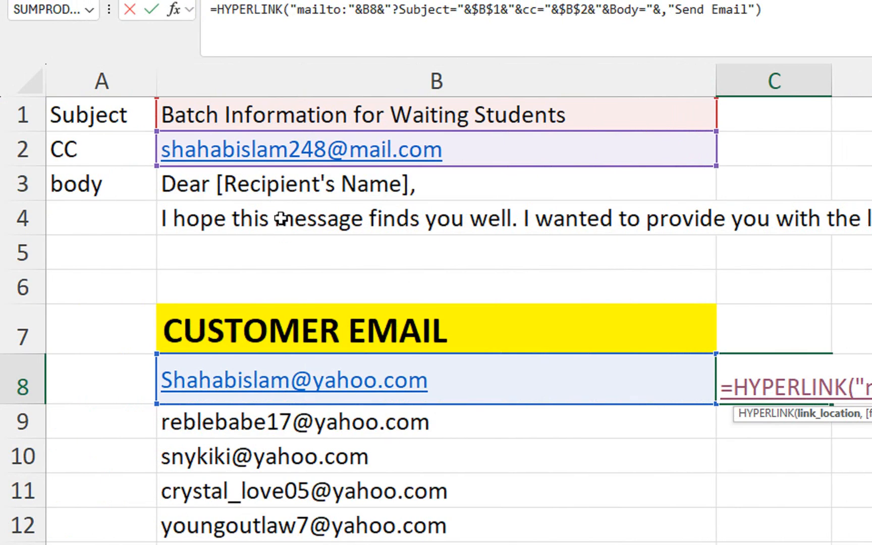
pyautogui.click(329, 184)
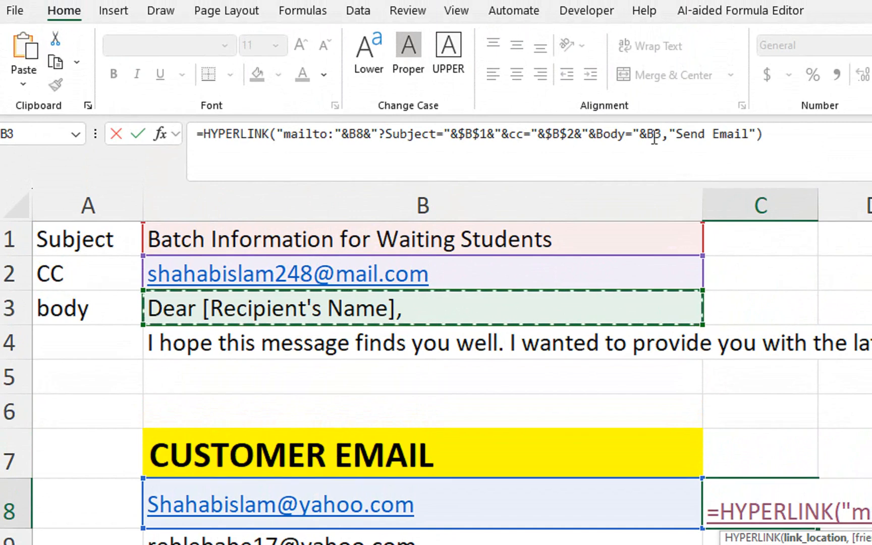
pyautogui.press('F4')
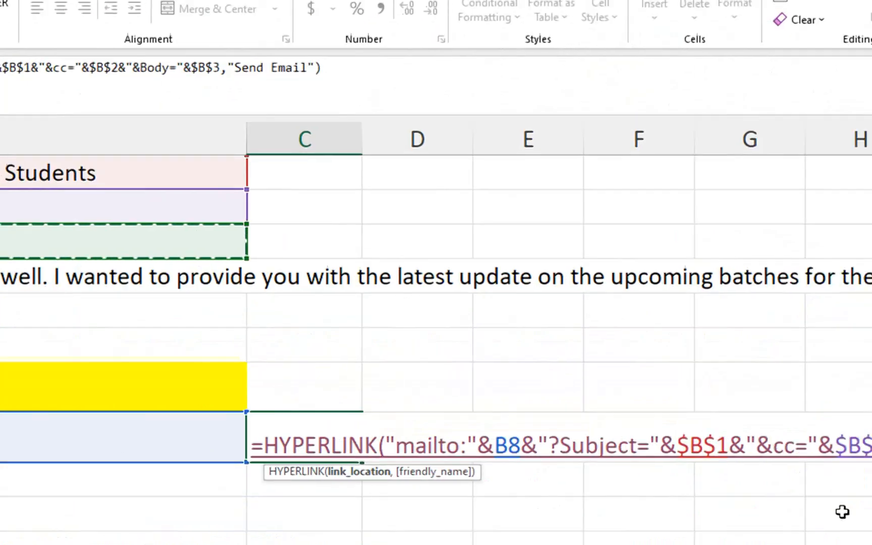
pyautogui.press('Return')
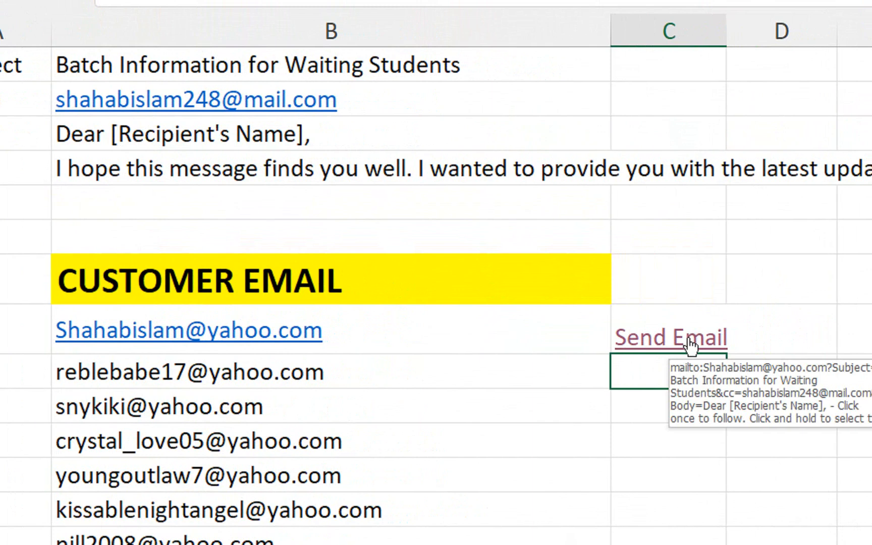
pyautogui.click(691, 346)
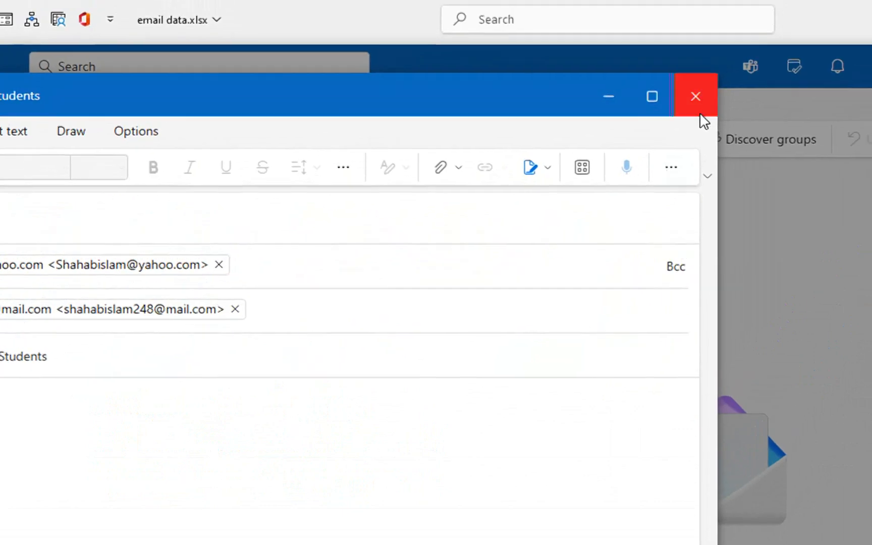
pyautogui.click(697, 104)
pyautogui.click(709, 82)
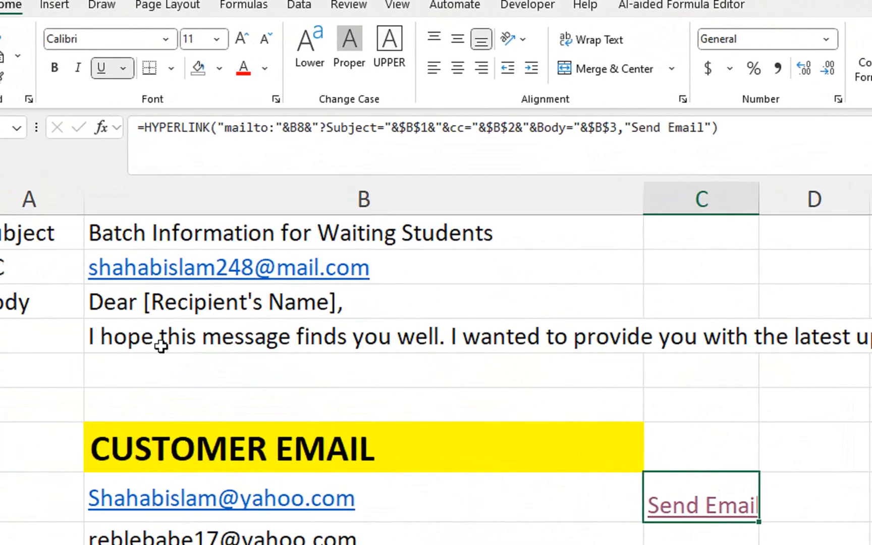
# - Copy B4's body text and append it after the greeting in B3
pyautogui.click(172, 336)
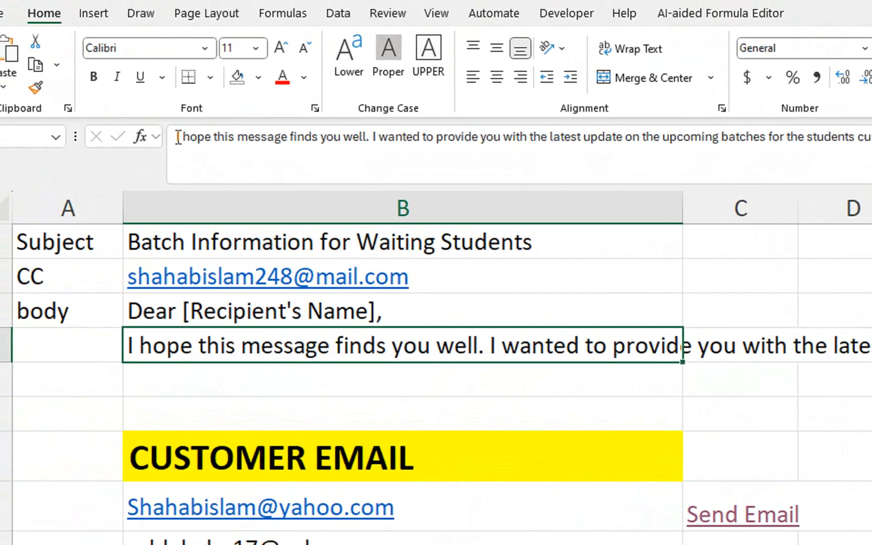
pyautogui.click(194, 140)
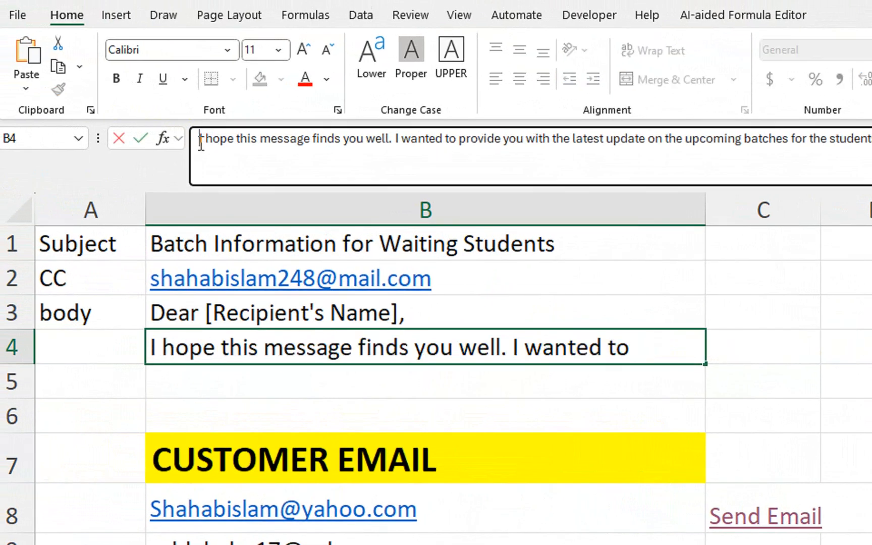
pyautogui.hotkey('ctrl', 'a')
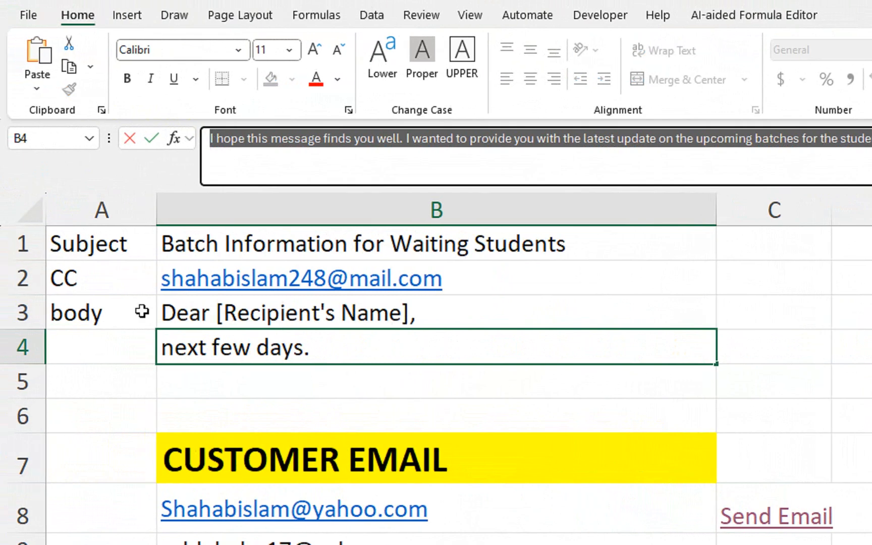
pyautogui.press('Return')
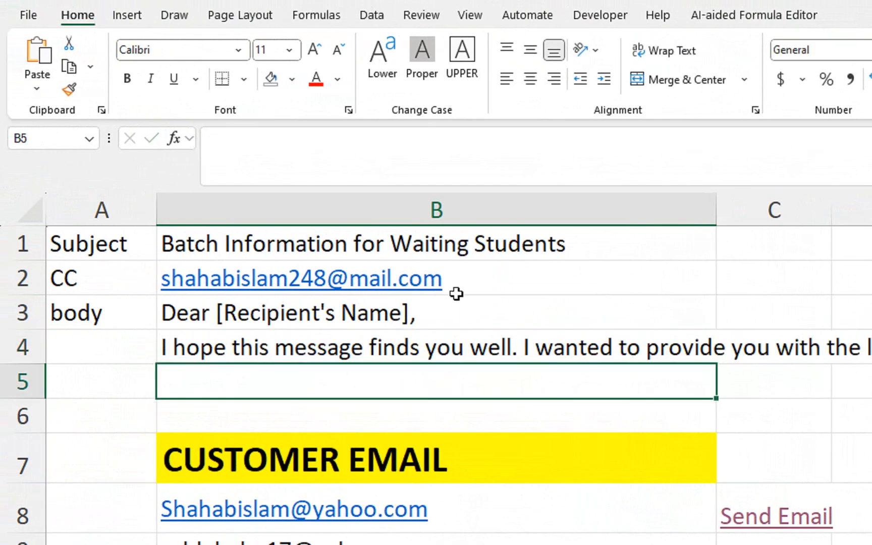
pyautogui.click(458, 322)
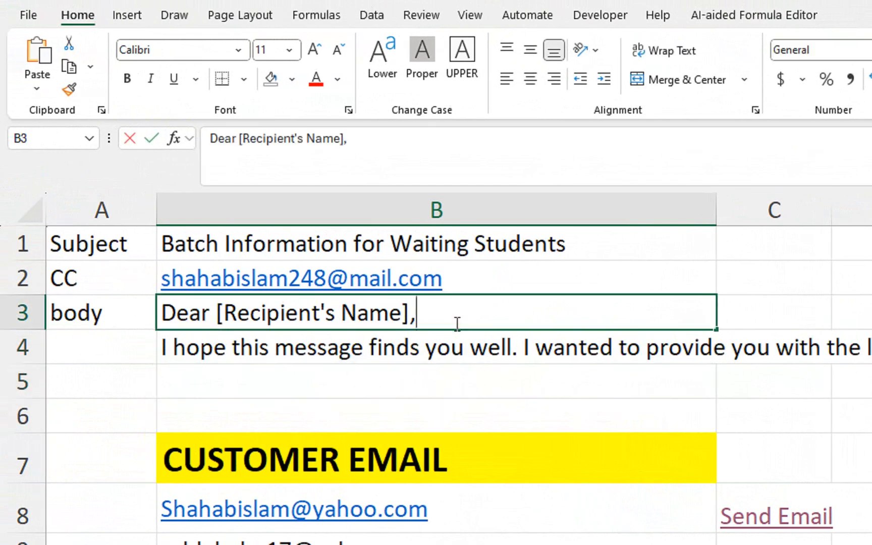
pyautogui.doubleClick(419, 315)
pyautogui.hotkey('ctrl', 'v')
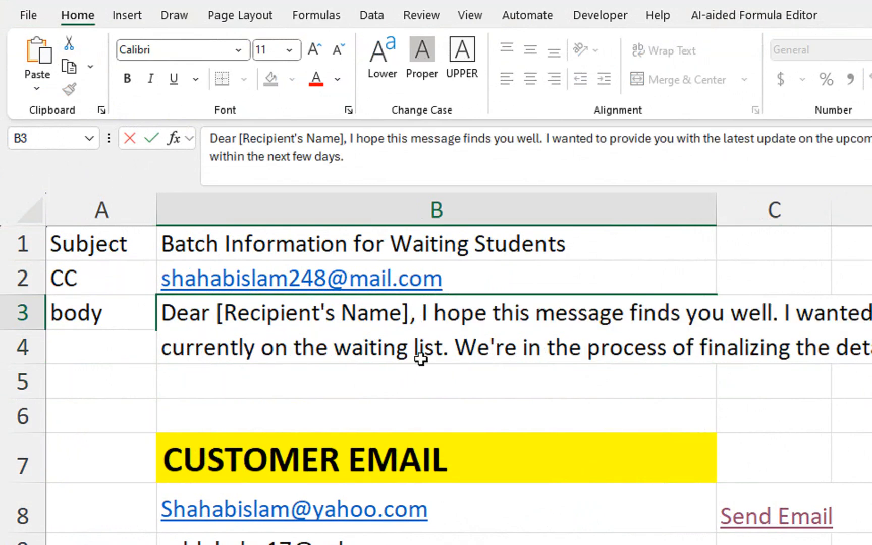
pyautogui.click(413, 405)
# - Clear the duplicated text from B4 and select the combined body in B3
pyautogui.click(200, 355)
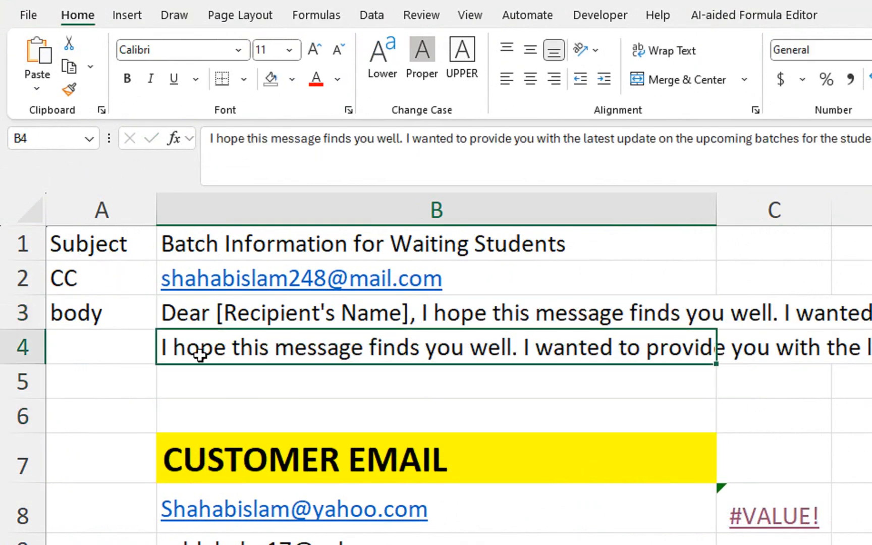
pyautogui.press('Delete')
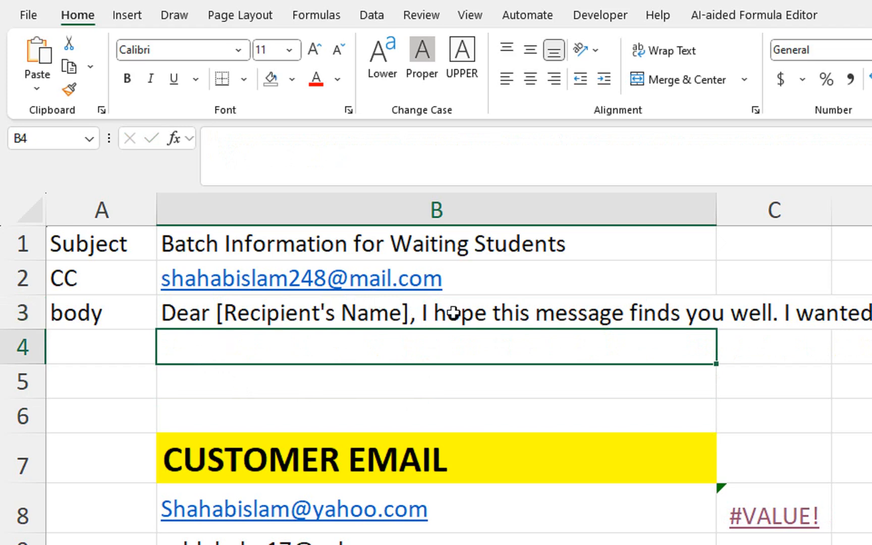
pyautogui.click(505, 314)
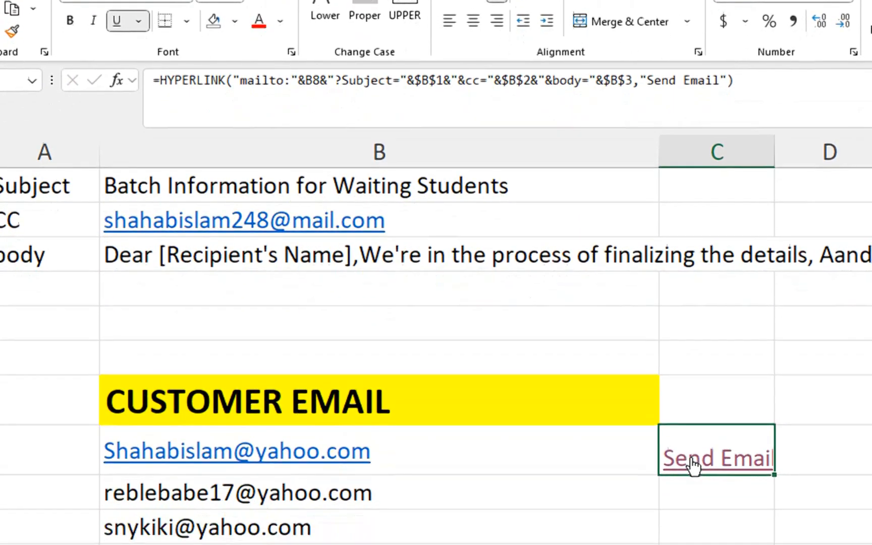
pyautogui.click(691, 511)
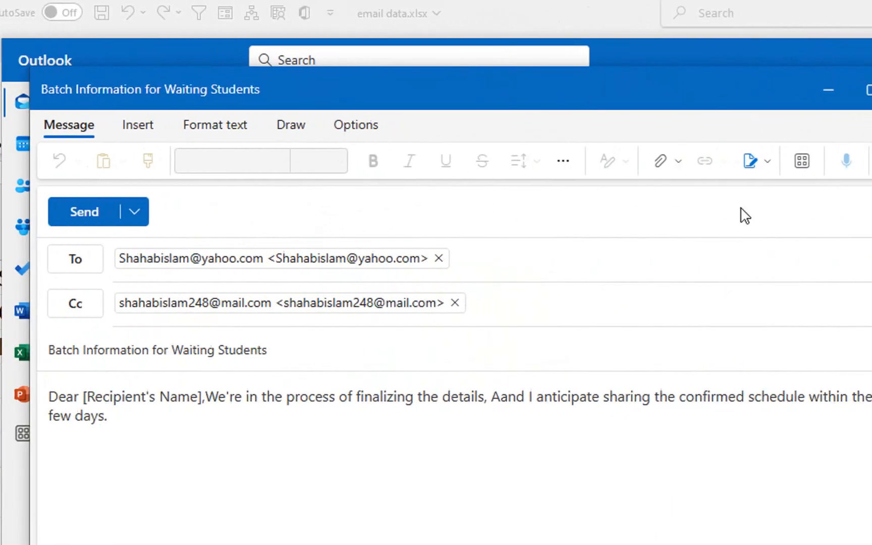
pyautogui.click(828, 91)
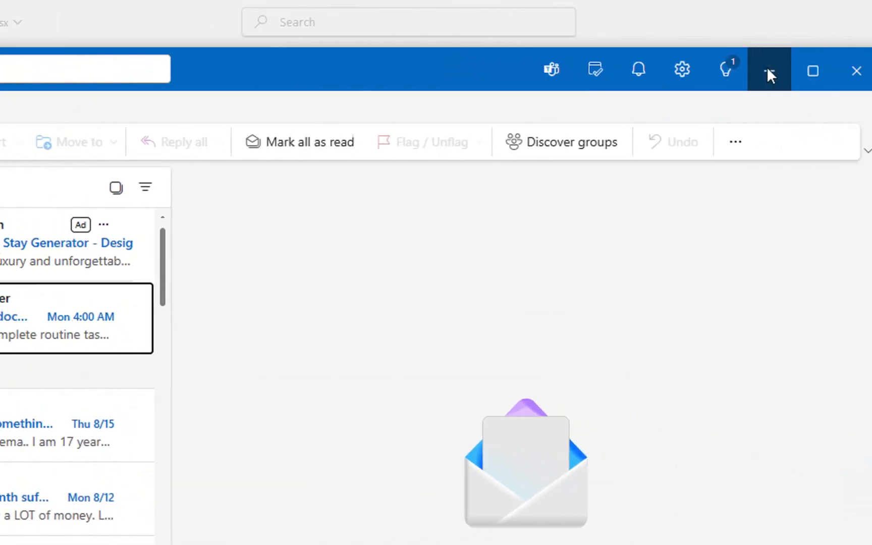
# - Change B3's greeting to 'Dear Candidate,' followed by the %0A line-break code
pyautogui.click(768, 73)
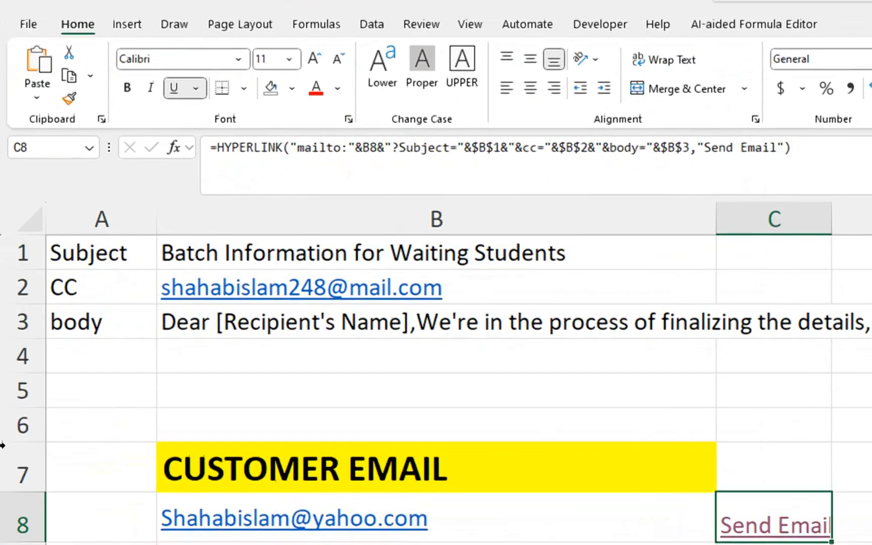
pyautogui.click(272, 263)
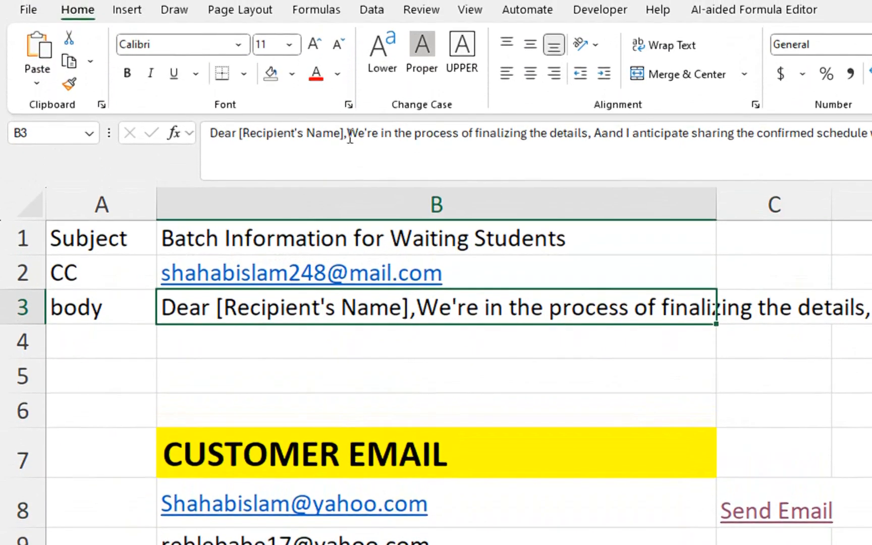
pyautogui.doubleClick(344, 83)
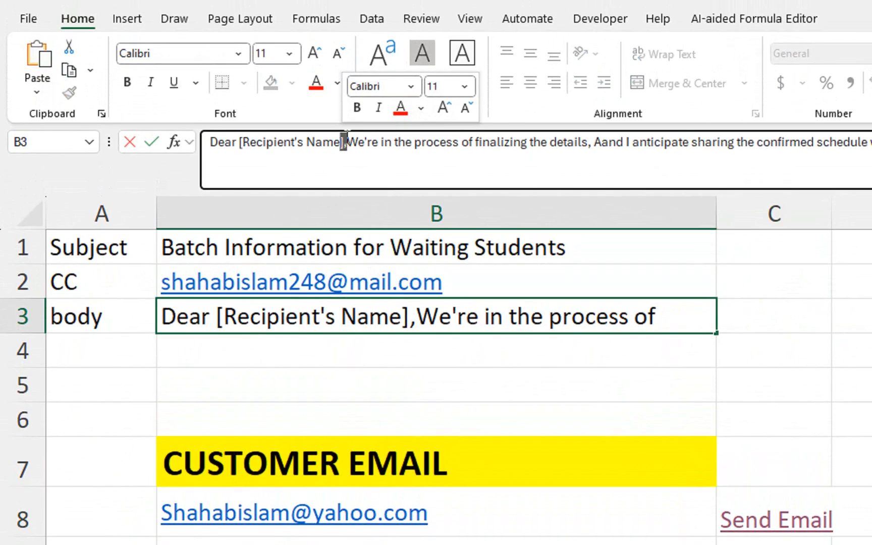
pyautogui.click(342, 151)
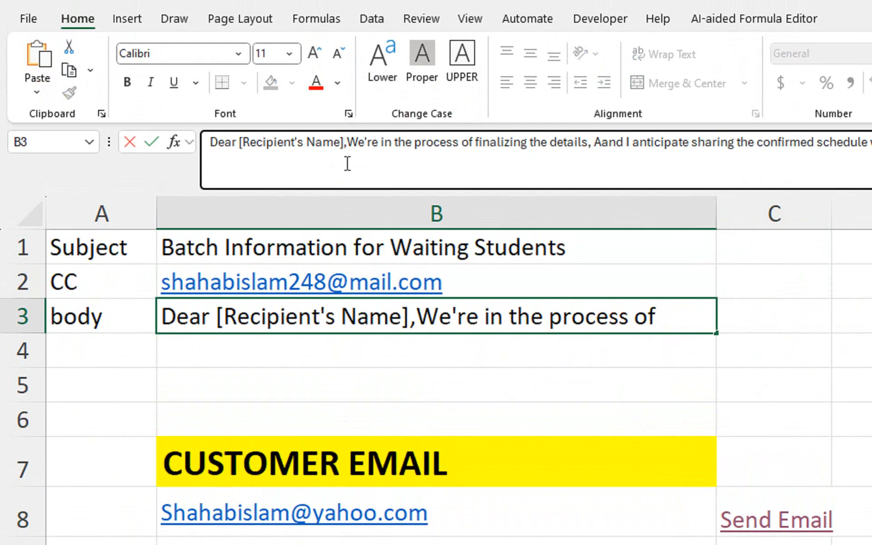
pyautogui.press('BackSpace')
pyautogui.press('BackSpace')
pyautogui.press('BackSpace')
pyautogui.press('BackSpace')
pyautogui.press('BackSpace')
pyautogui.press('BackSpace')
pyautogui.press('BackSpace')
pyautogui.press('BackSpace')
pyautogui.press('BackSpace')
pyautogui.press('BackSpace')
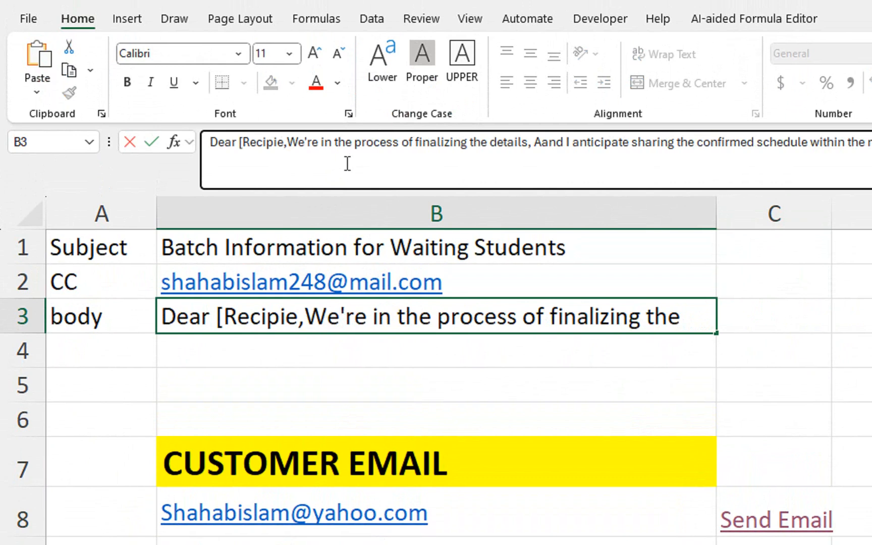
pyautogui.press('BackSpace')
pyautogui.press('BackSpace')
pyautogui.press('BackSpace')
pyautogui.press('BackSpace')
pyautogui.press('BackSpace')
pyautogui.press('BackSpace')
pyautogui.press('BackSpace')
pyautogui.press('BackSpace')
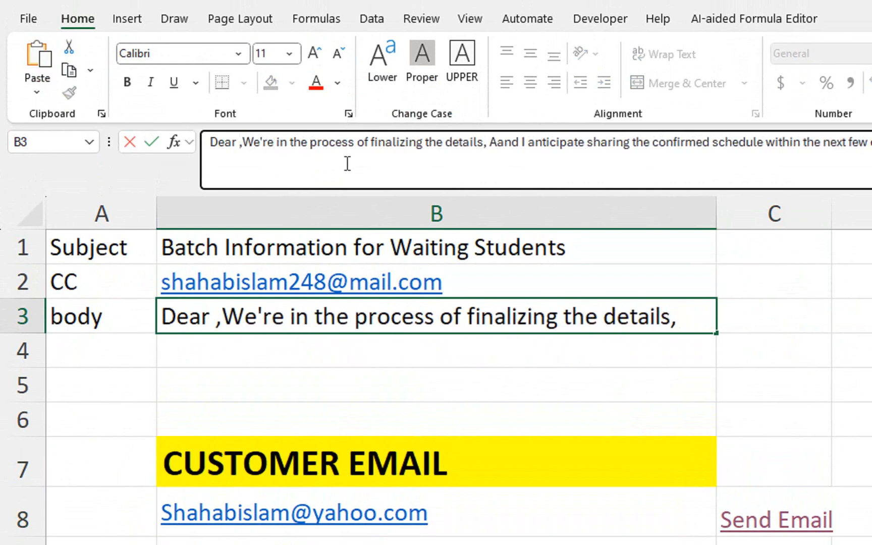
pyautogui.write('Ca')
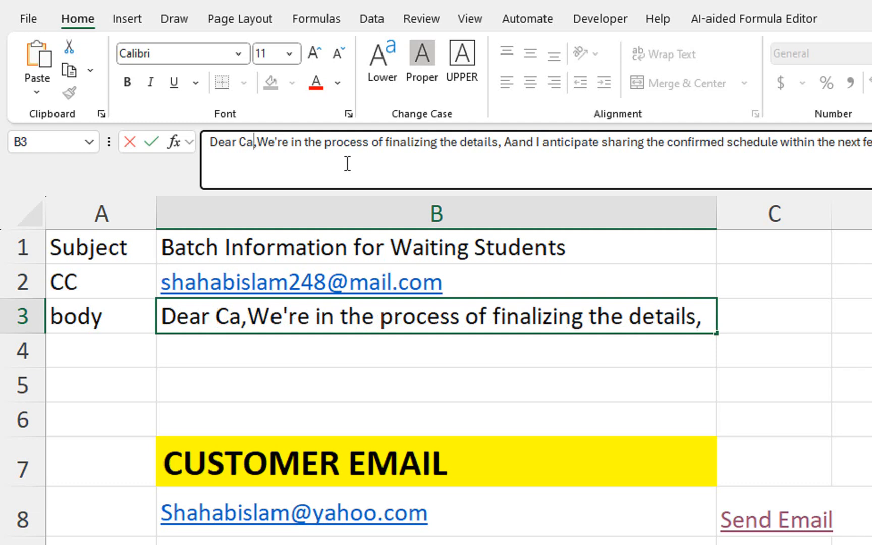
pyautogui.write('ndidate')
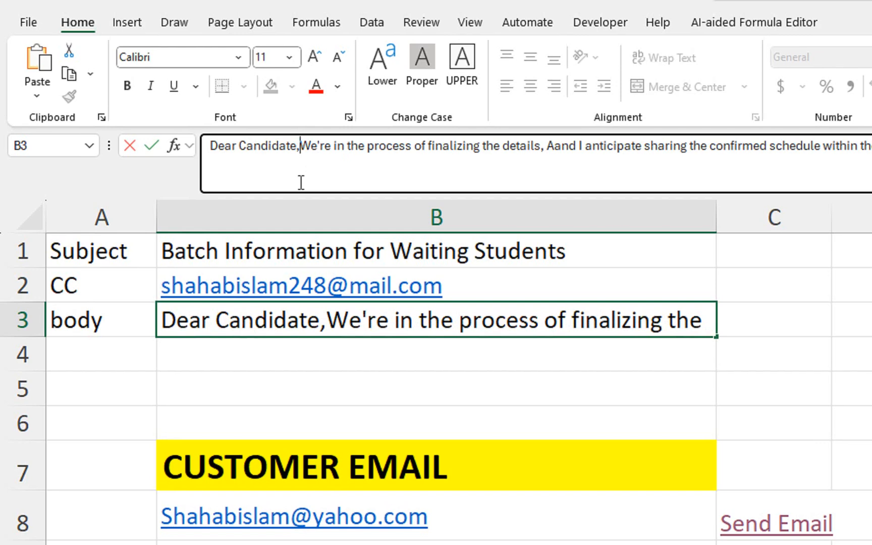
pyautogui.write('%')
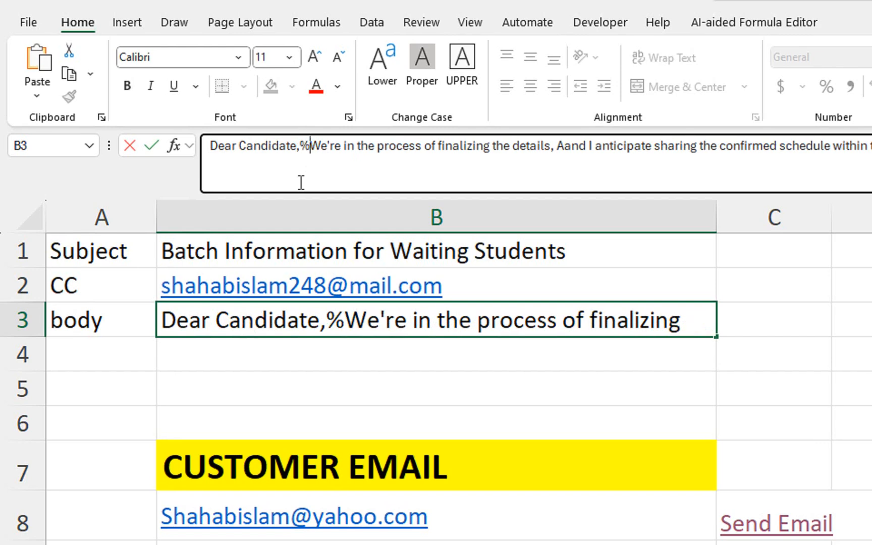
pyautogui.write('0')
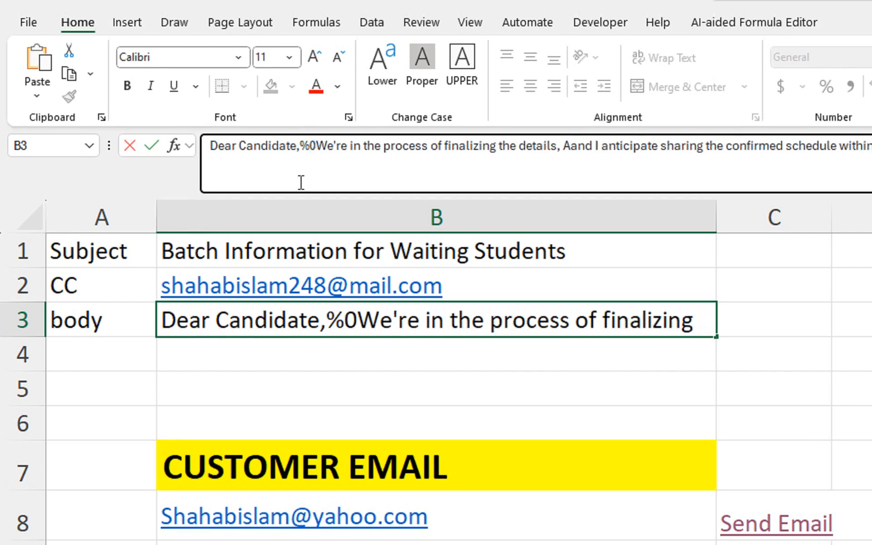
pyautogui.write('A')
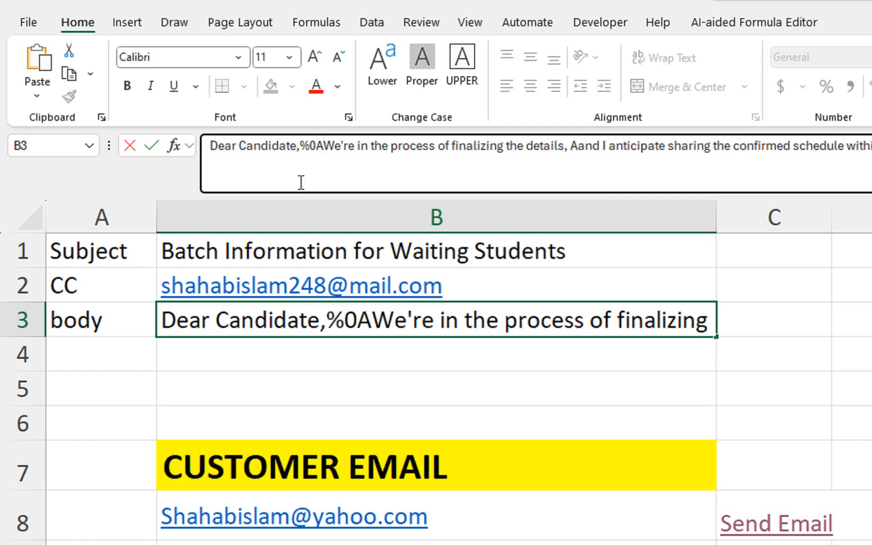
pyautogui.press('Return')
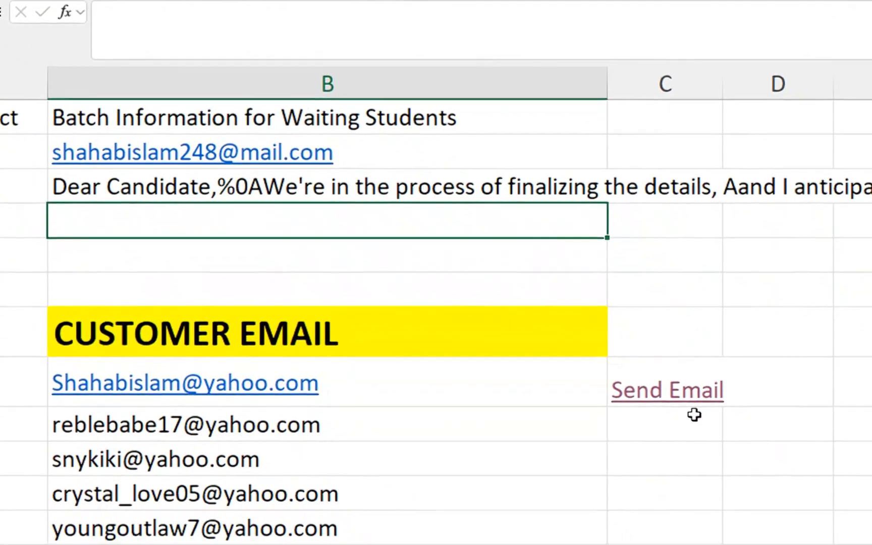
# - Test C8's Send Email link for the greeting line break, then close Outlook
pyautogui.click(664, 379)
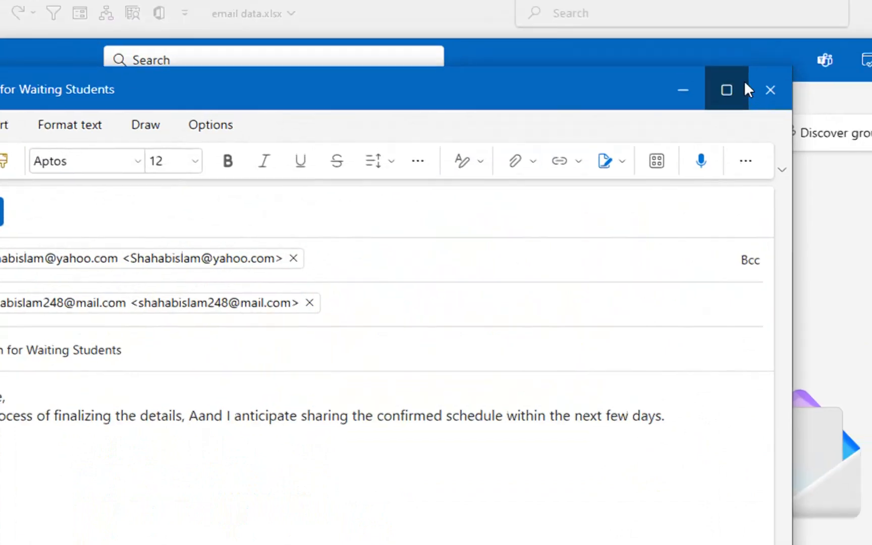
pyautogui.click(769, 89)
pyautogui.click(766, 69)
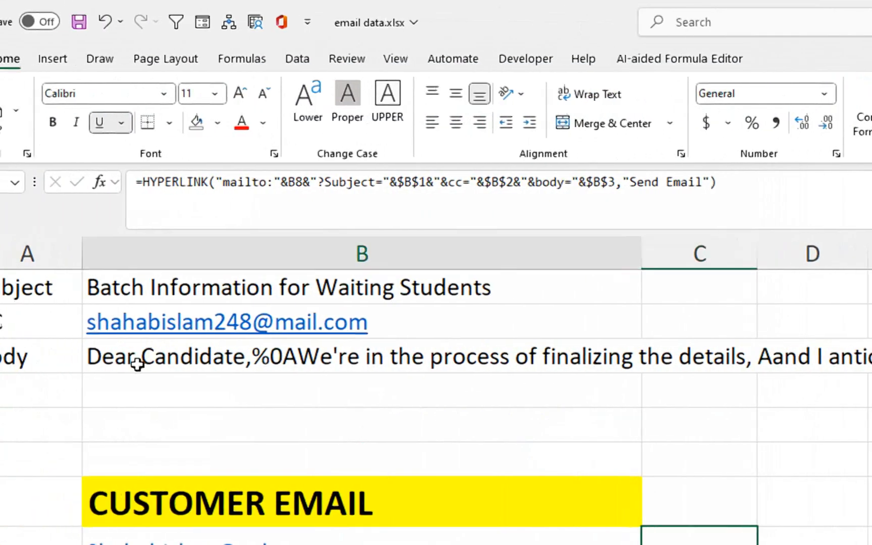
pyautogui.click(12, 361)
# - Duplicate the %0A code in B3 so the body reads 'Dear Candidate,%0A%0AWe're…'
pyautogui.moveTo(236, 181)
pyautogui.mouseDown()
pyautogui.moveTo(252, 182)
pyautogui.moveTo(236, 182)
pyautogui.mouseUp()
pyautogui.hotkey('ctrl', 'c')
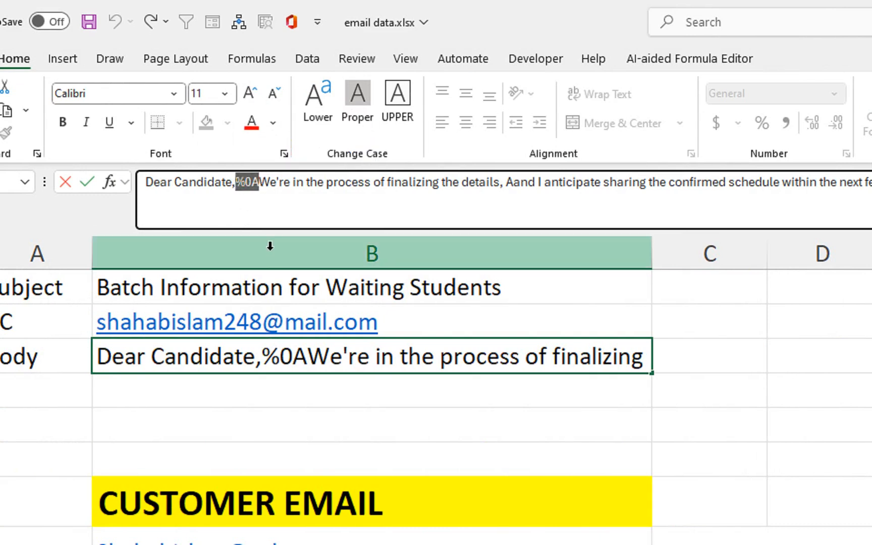
pyautogui.click(305, 357)
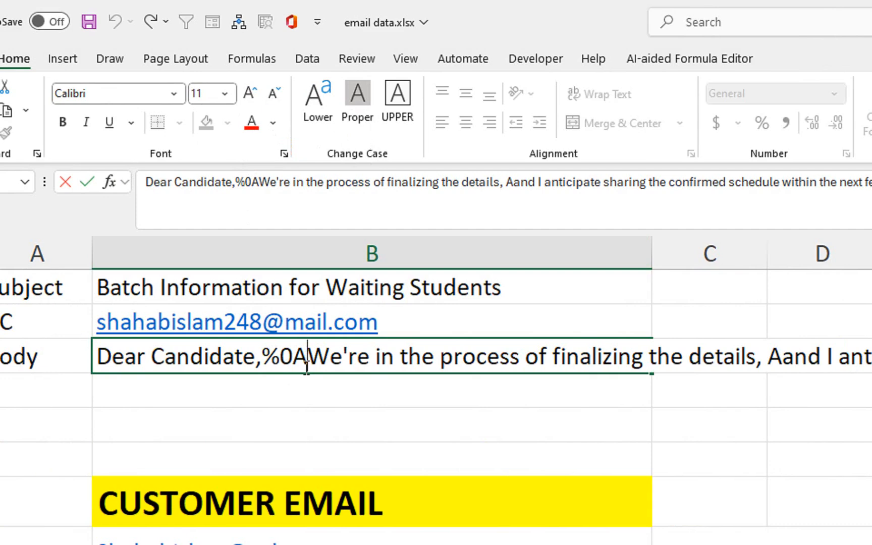
pyautogui.hotkey('ctrl', 'v')
pyautogui.press('Return')
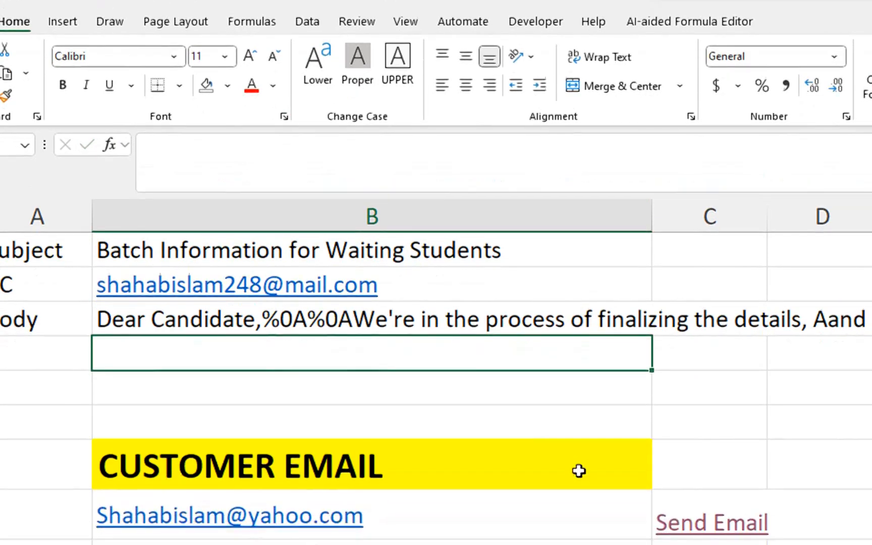
pyautogui.click(681, 437)
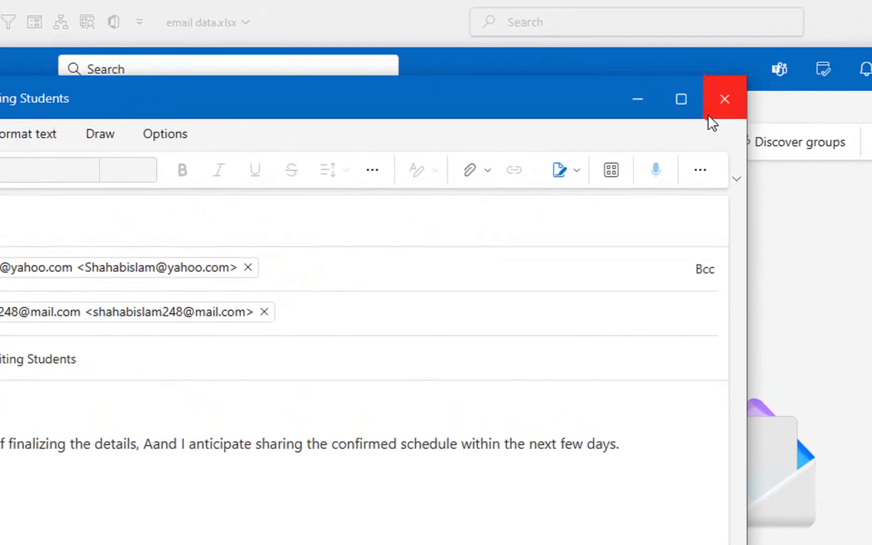
pyautogui.click(724, 97)
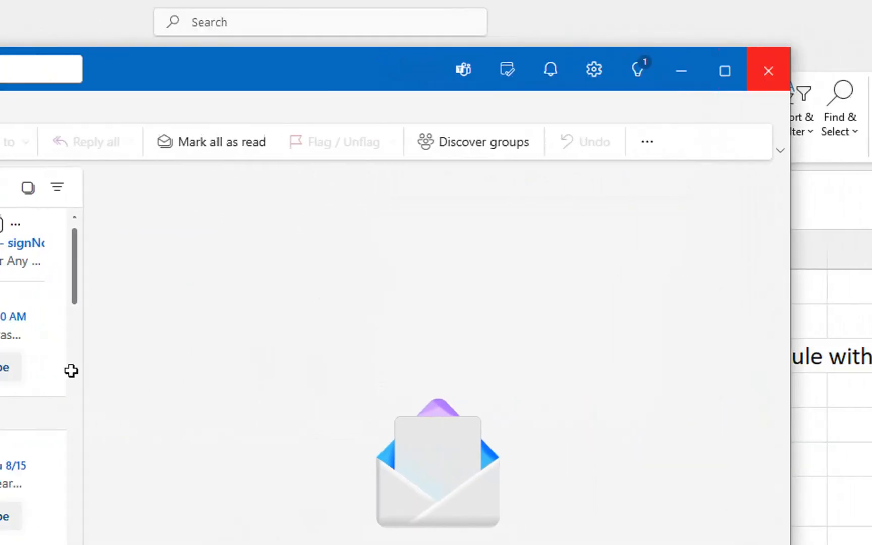
pyautogui.click(847, 70)
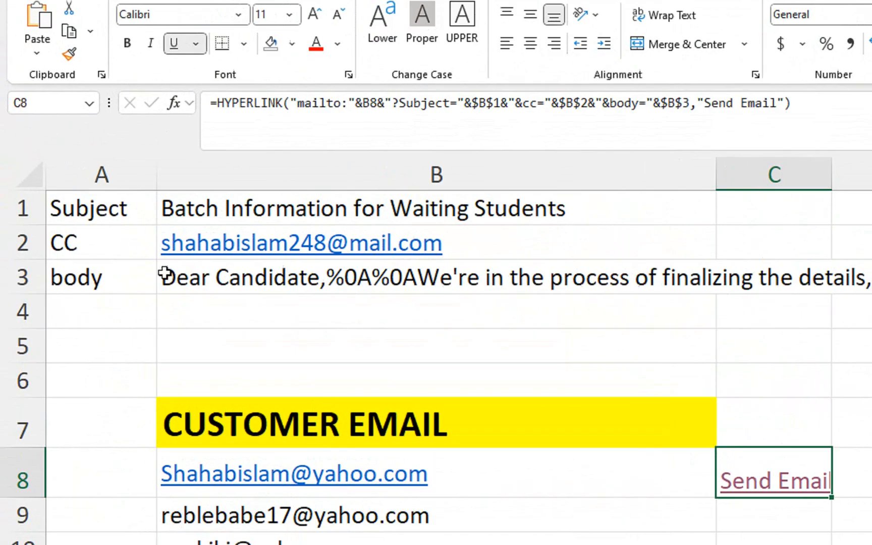
pyautogui.click(170, 191)
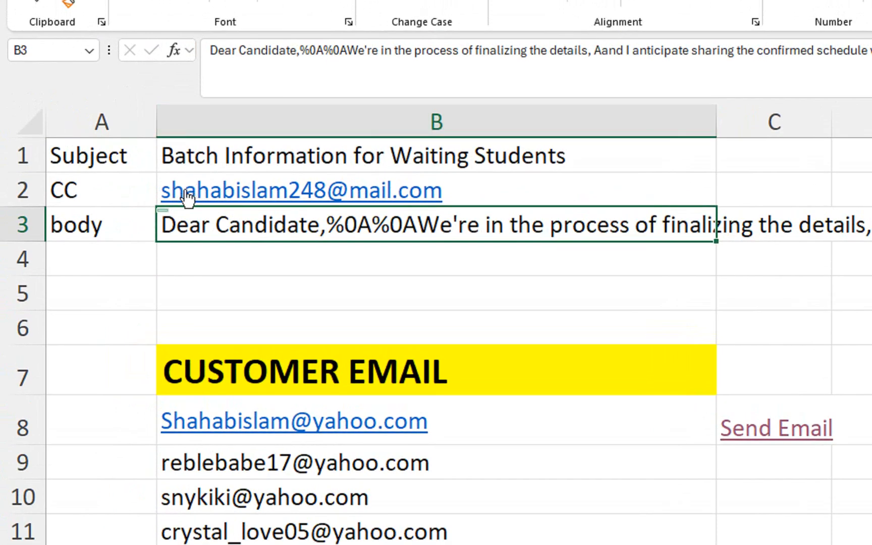
pyautogui.click(223, 158)
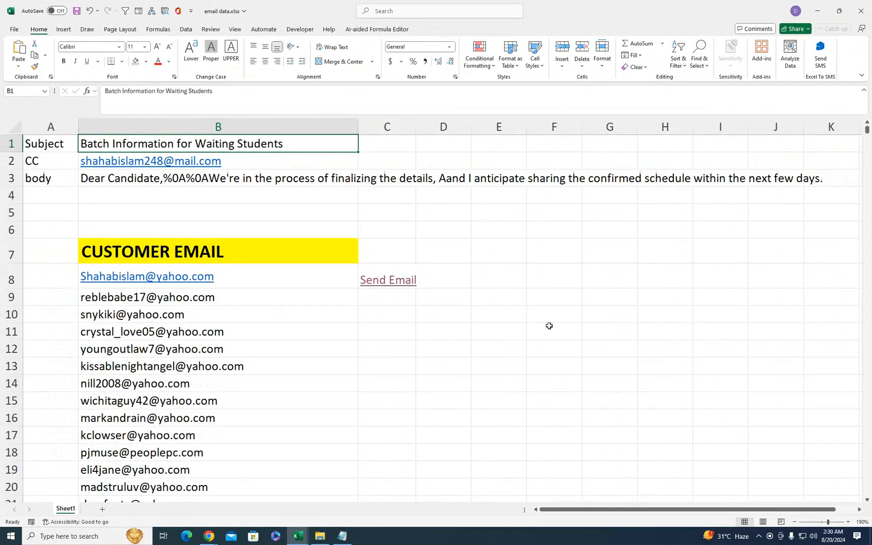
pyautogui.click(381, 269)
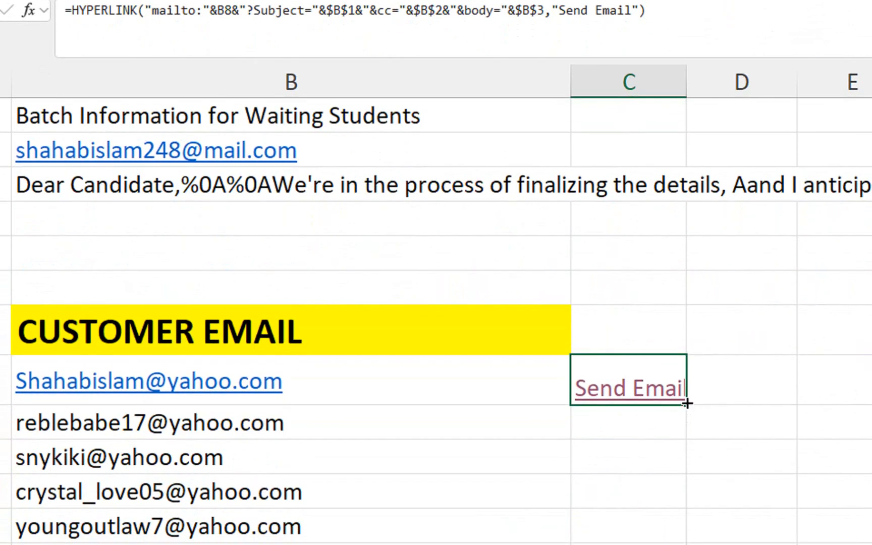
# - Fill C8's Send Email formula down column C and verify it reaches row 1286
pyautogui.doubleClick(687, 403)
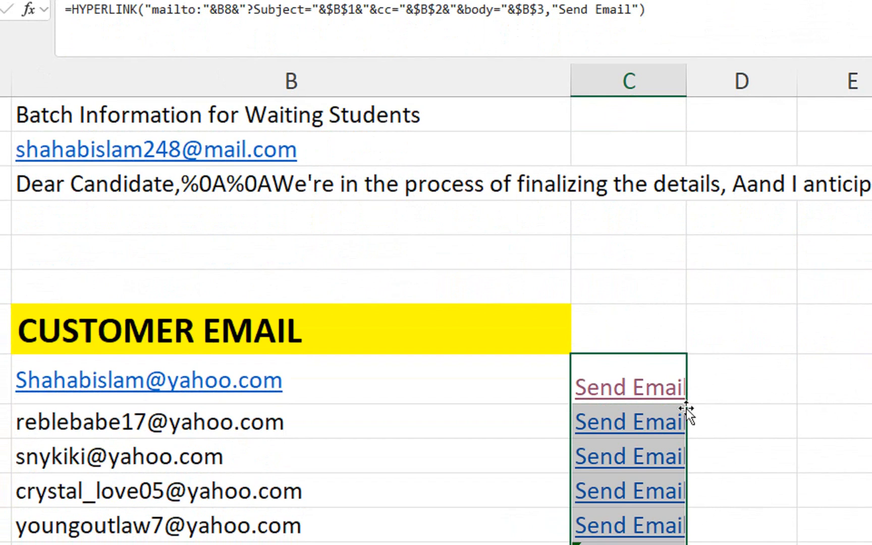
pyautogui.press('Up')
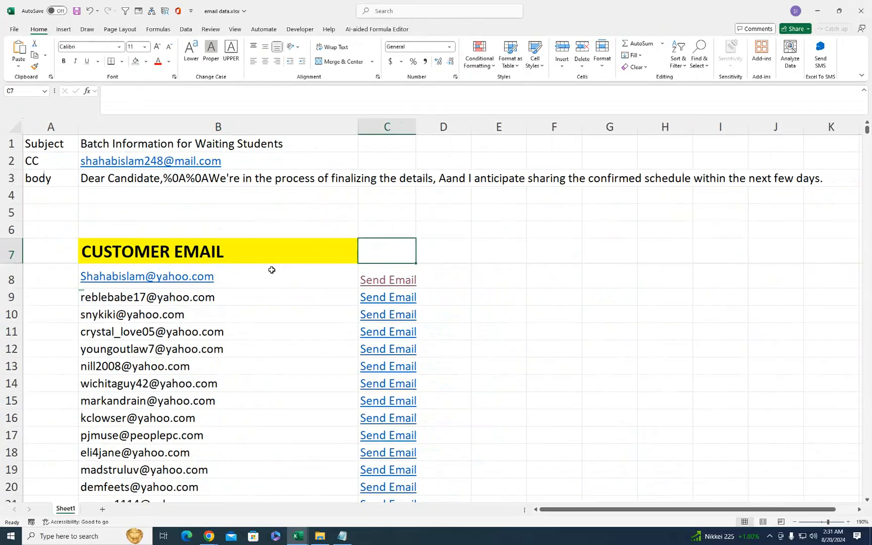
pyautogui.press('Left')
pyautogui.press('Down')
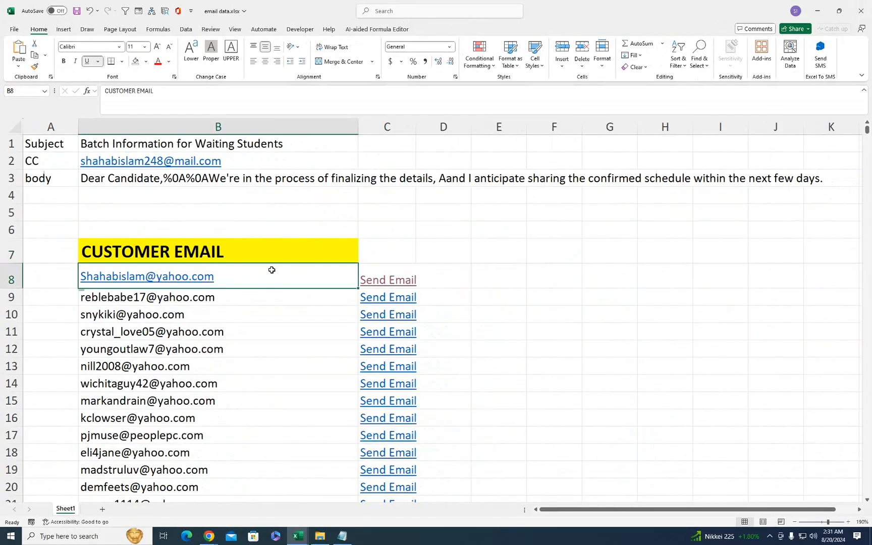
pyautogui.press('Right')
pyautogui.hotkey('ctrl', 'Down')
pyautogui.press('Left')
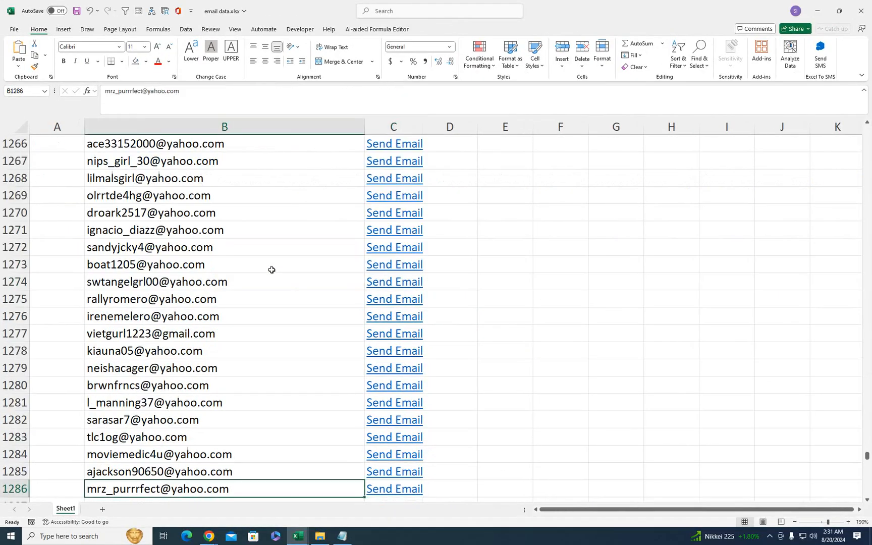
pyautogui.hotkey('ctrl', 'Up')
pyautogui.hotkey('ctrl', 'Up')
pyautogui.hotkey('ctrl', 'Up')
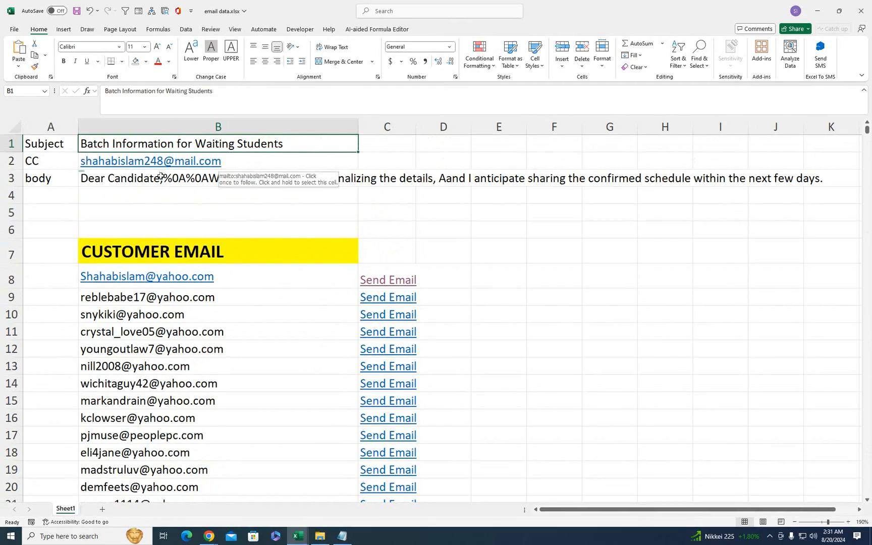
pyautogui.click(134, 178)
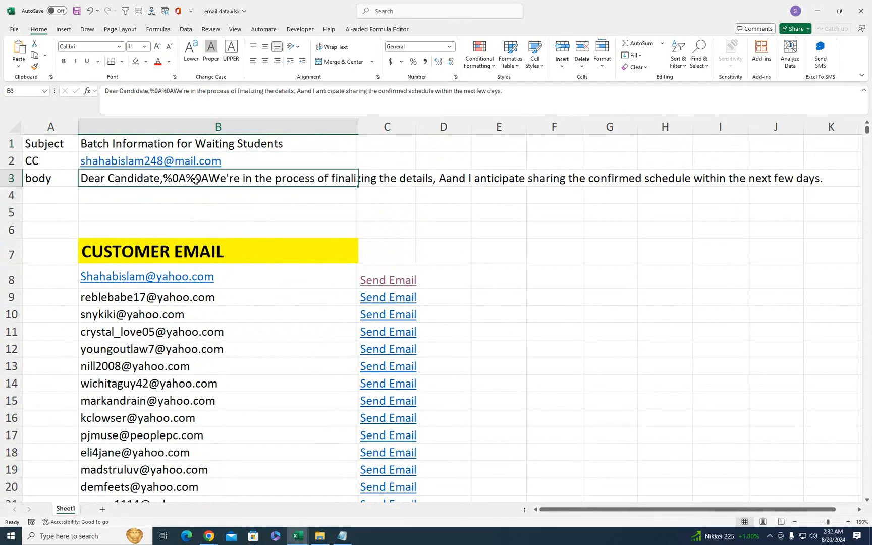